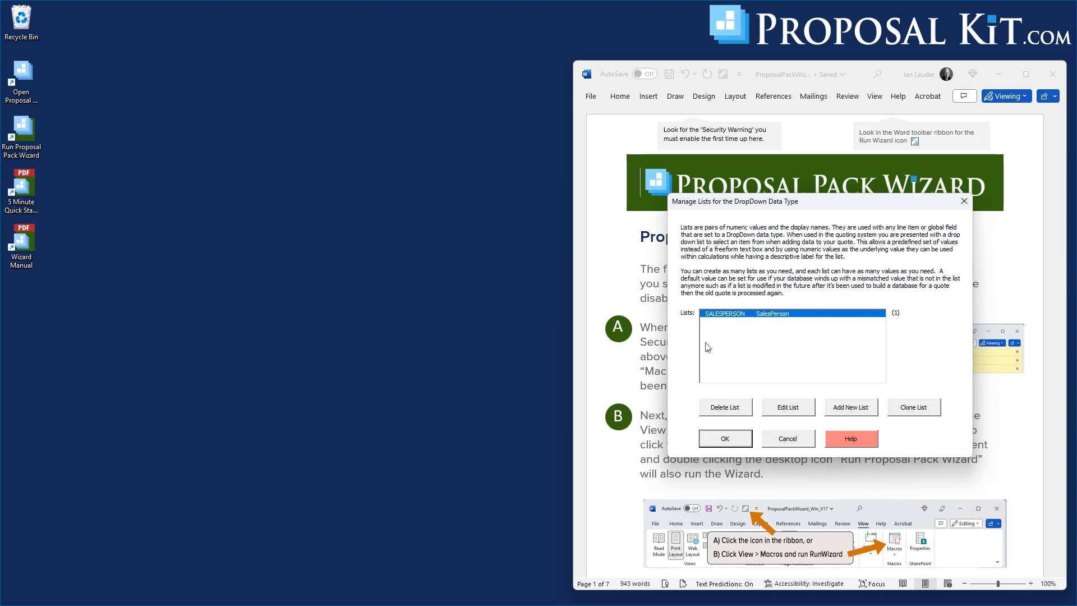
Review the value and display name pairs of the existing SalesPerson drop-down list.
{"action": "left_click", "coordinate": [786, 412]}
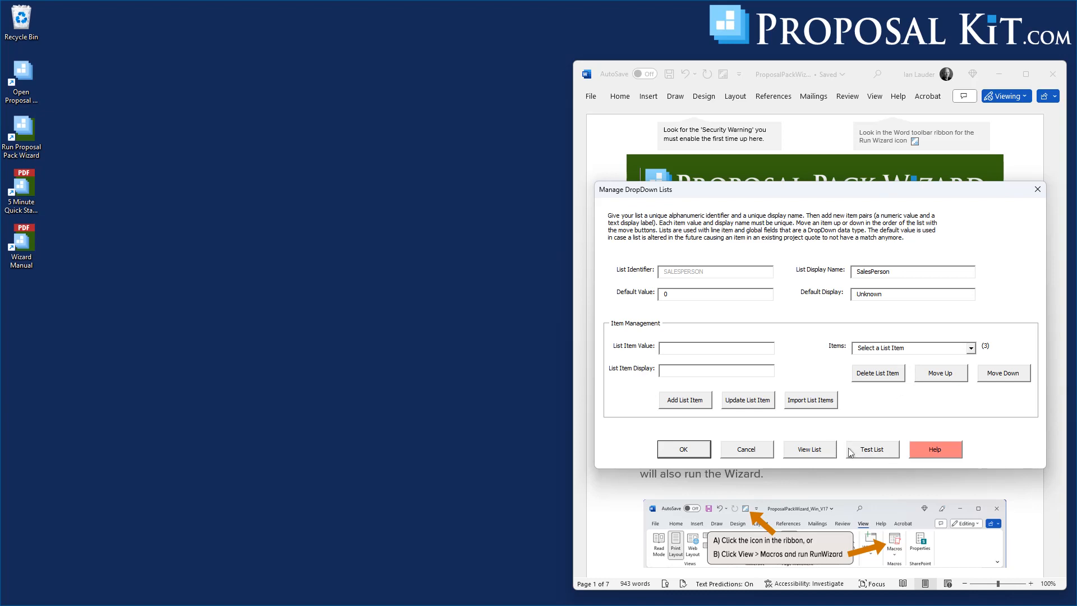
{"action": "left_click", "coordinate": [805, 450]}
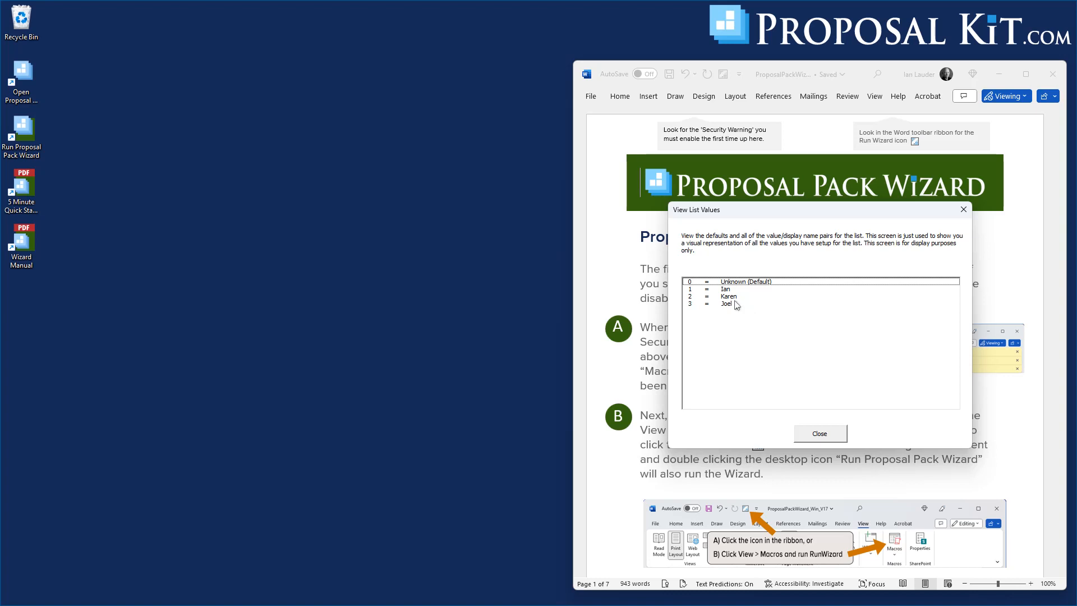
{"action": "left_click", "coordinate": [815, 432]}
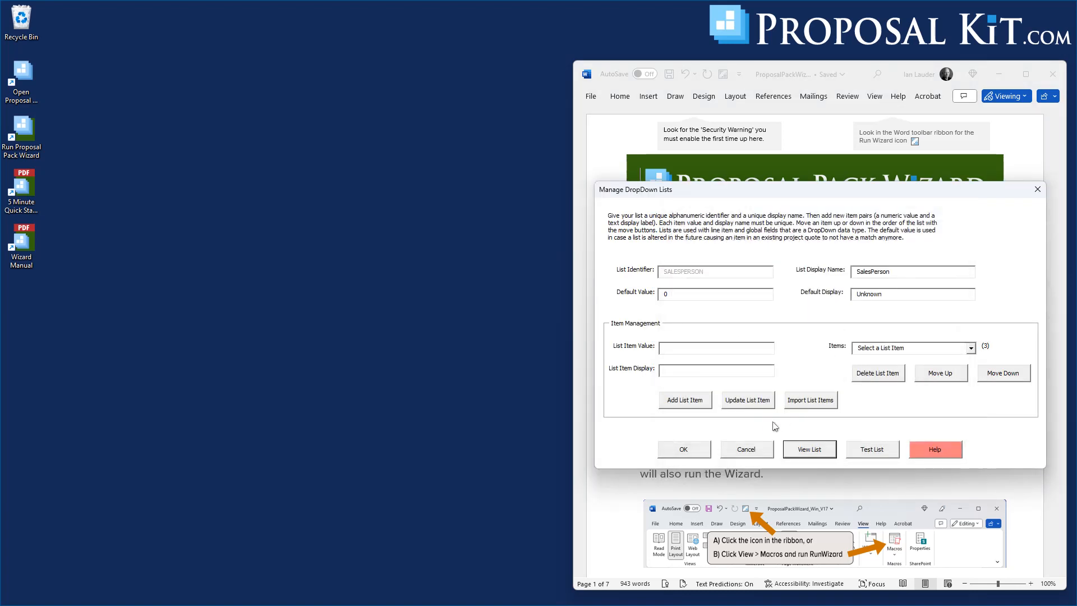
{"action": "left_click", "coordinate": [681, 451]}
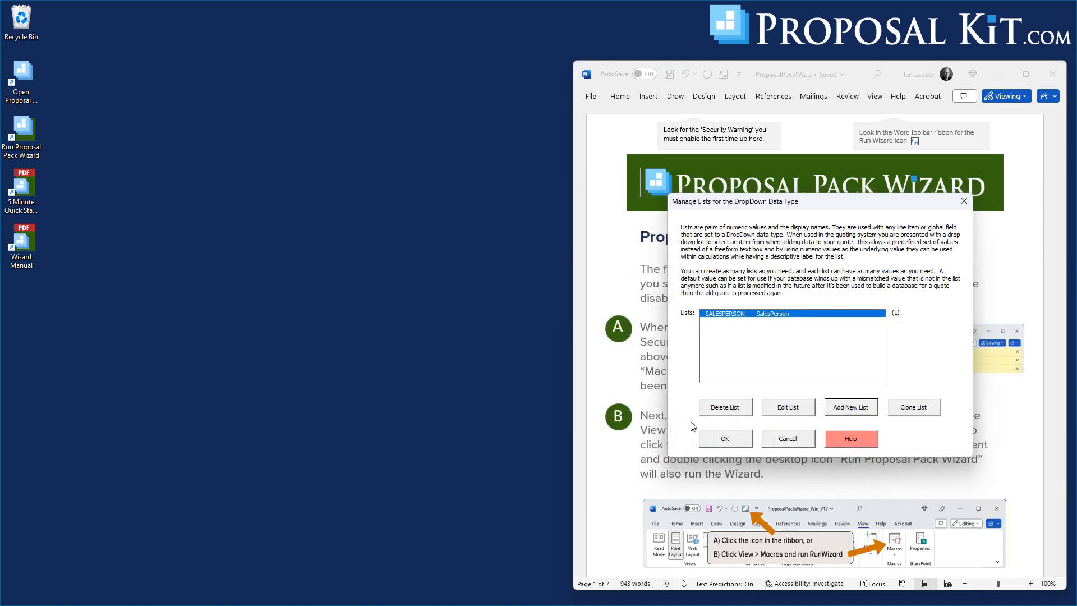
{"action": "left_click", "coordinate": [723, 441]}
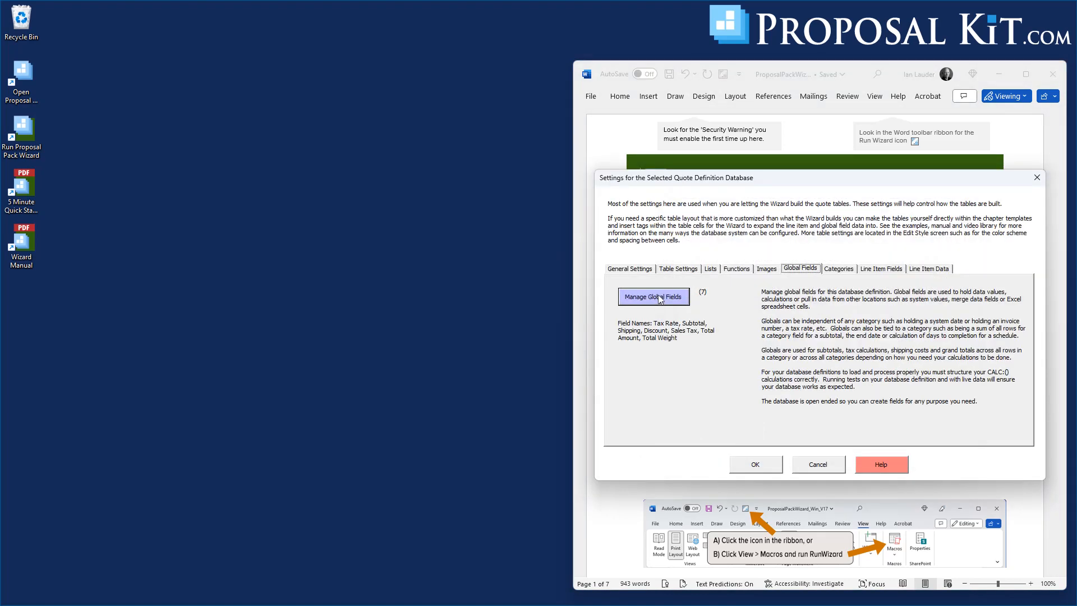
Add a new global field with identifier SALESPERSON, label Sales Person and data type Dropdown List.
{"action": "left_click", "coordinate": [660, 299]}
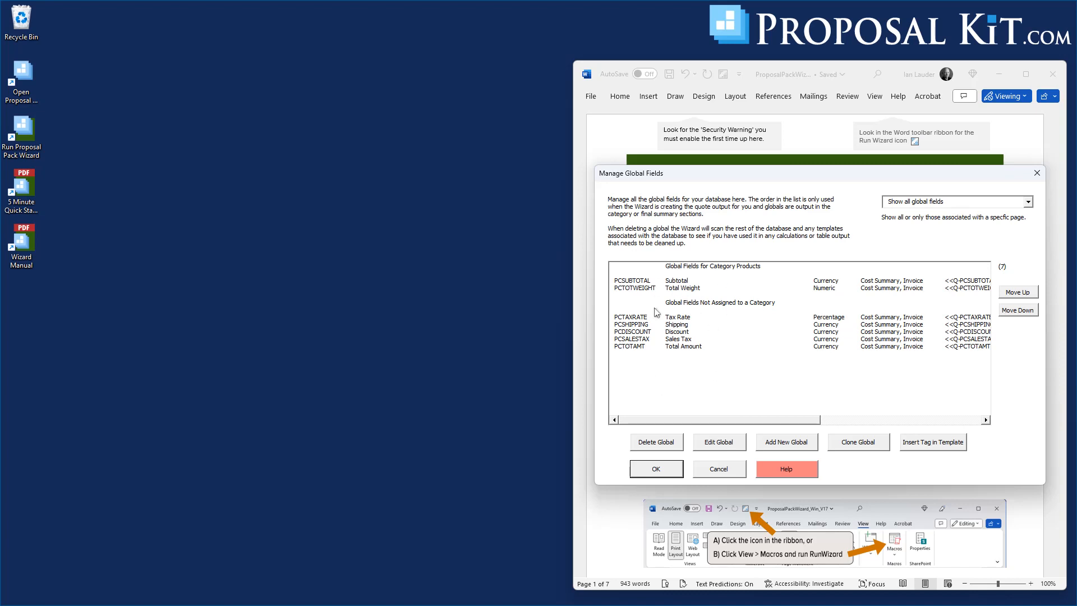
{"action": "left_click", "coordinate": [780, 447]}
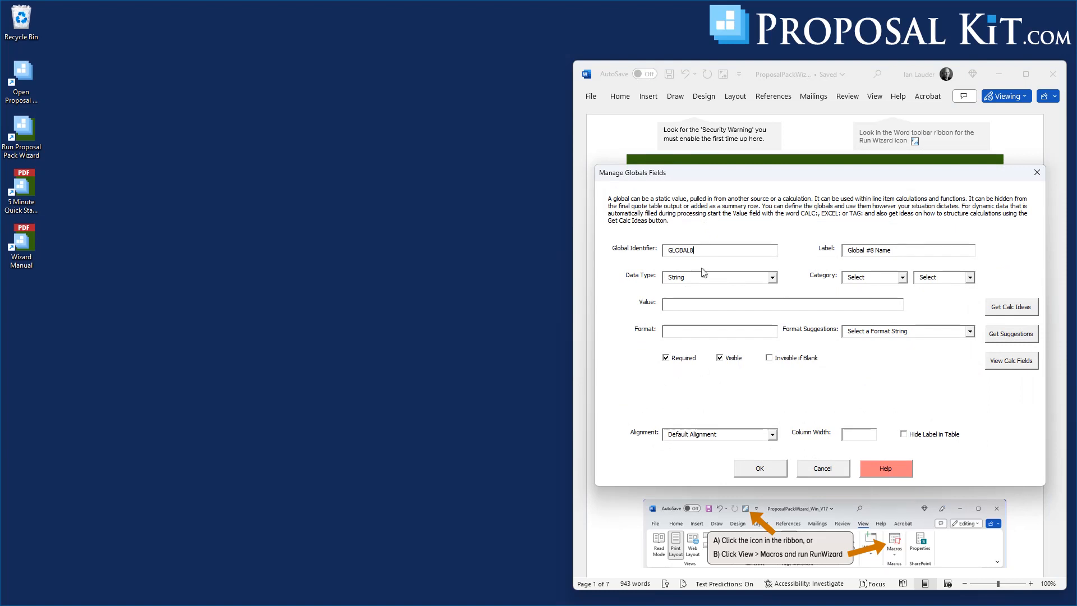
{"action": "left_click_drag", "start_coordinate": [697, 251], "coordinate": [641, 253]}
{"action": "type", "text": "SALESPERSON"}
{"action": "key", "text": "Tab"}
{"action": "type", "text": "Sales"}
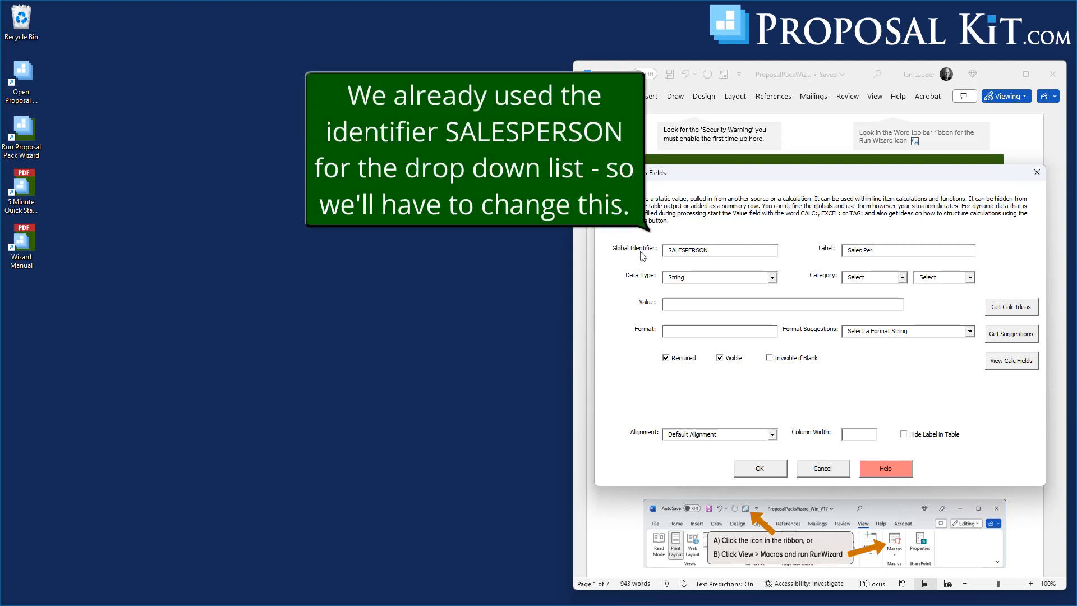
{"action": "left_click", "coordinate": [680, 278]}
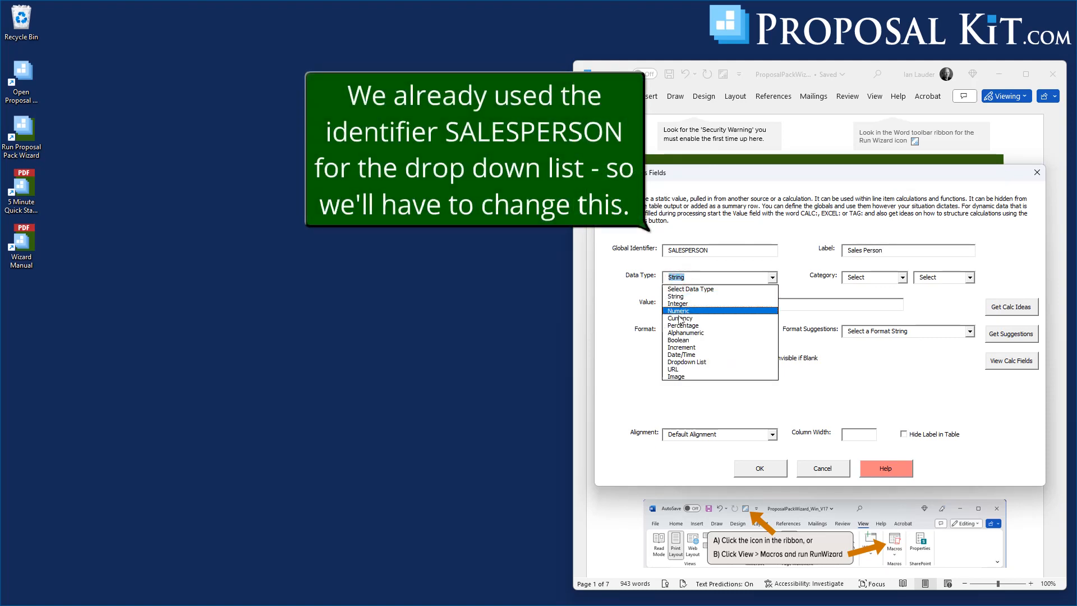
{"action": "left_click", "coordinate": [687, 363]}
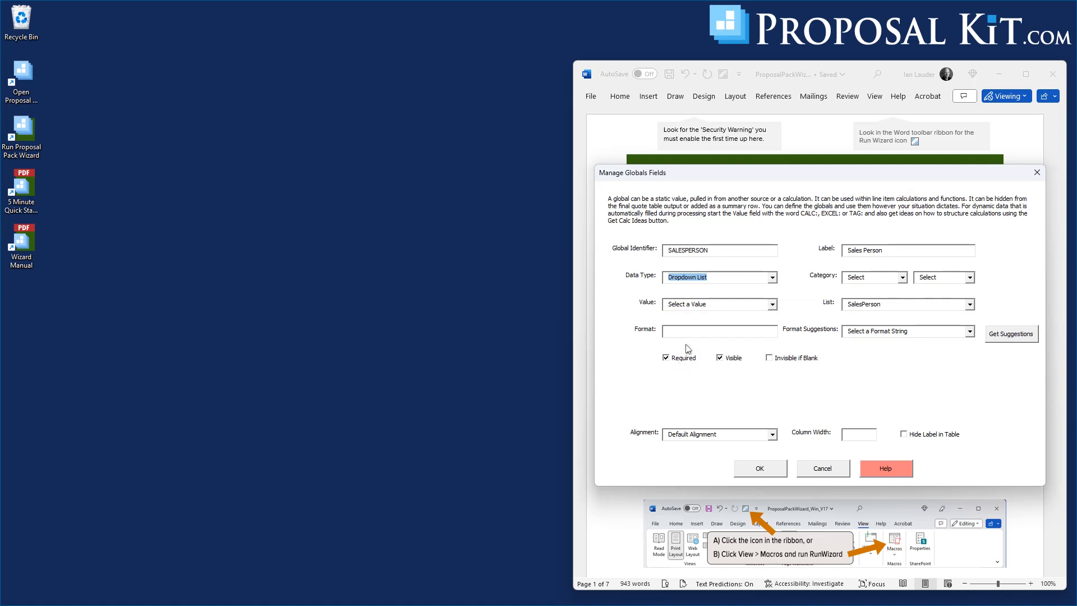
Assign the global field to category PRODUCTCAT as a Summary Field, with value Unknown from the SalesPerson list.
{"action": "left_click", "coordinate": [864, 277]}
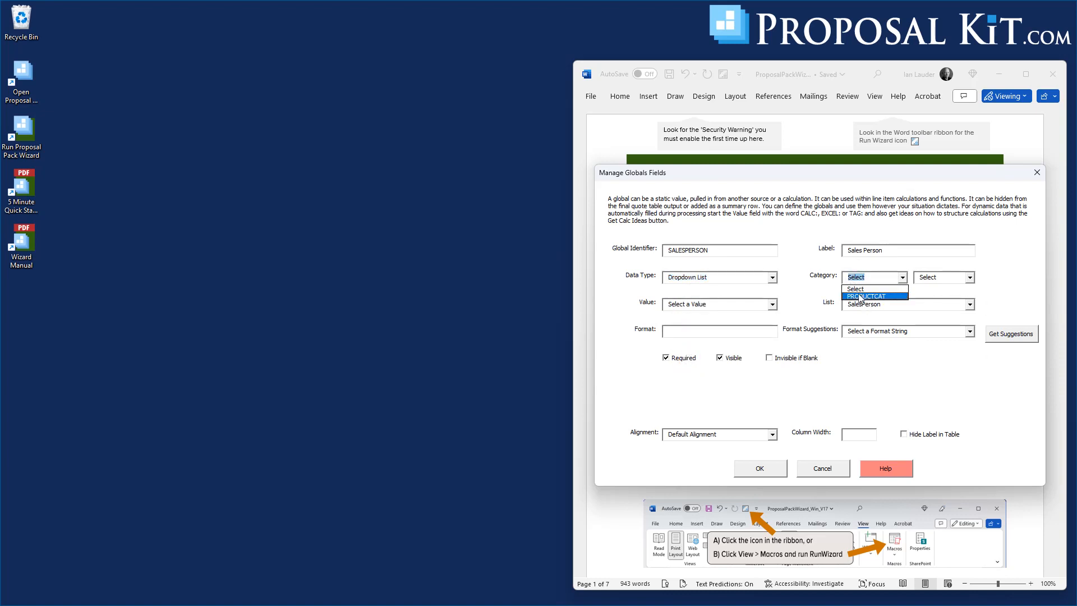
{"action": "left_click", "coordinate": [858, 296]}
{"action": "left_click", "coordinate": [921, 278]}
{"action": "left_click", "coordinate": [938, 304]}
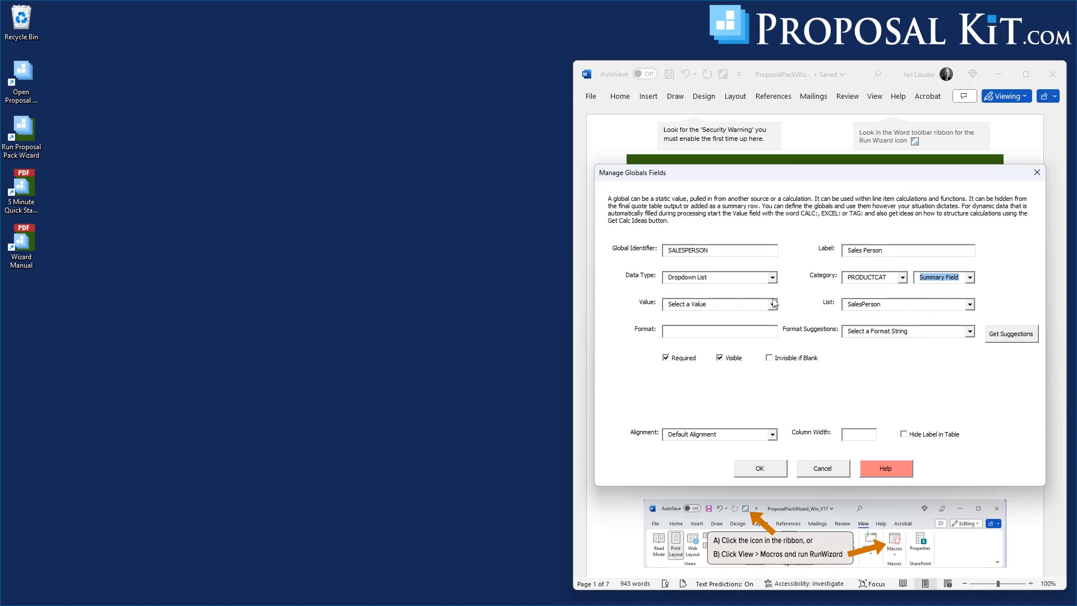
{"action": "left_click", "coordinate": [726, 308]}
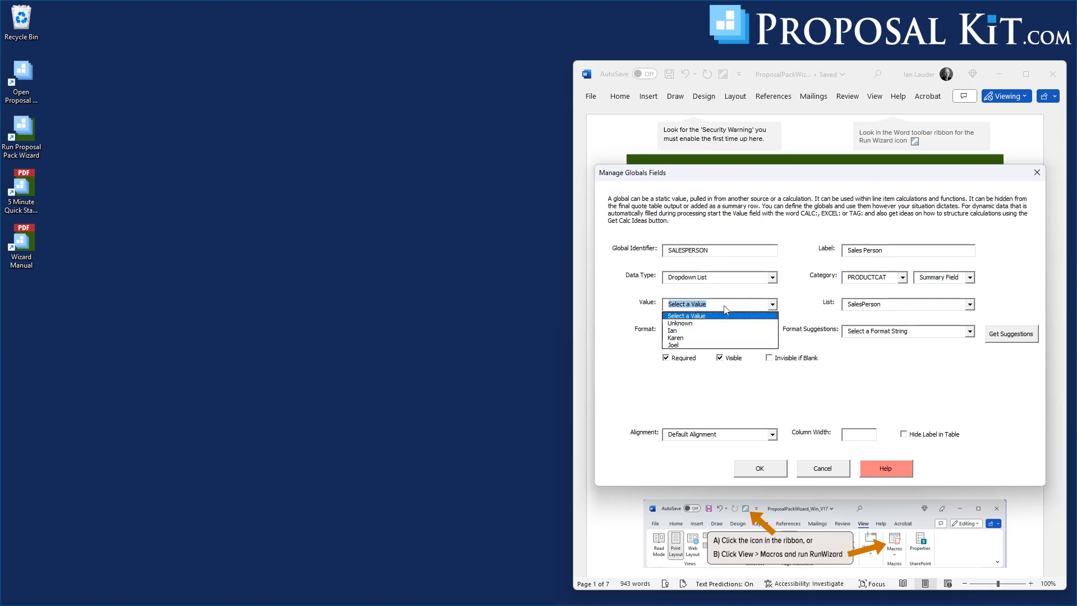
{"action": "left_click", "coordinate": [679, 323]}
{"action": "left_click", "coordinate": [858, 306]}
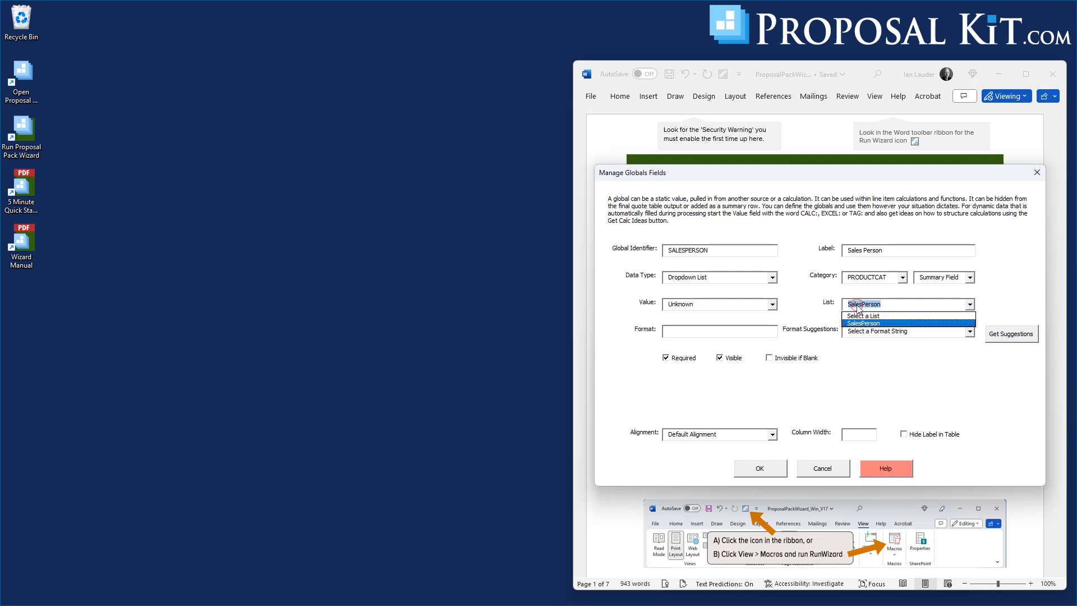
{"action": "left_click", "coordinate": [864, 323]}
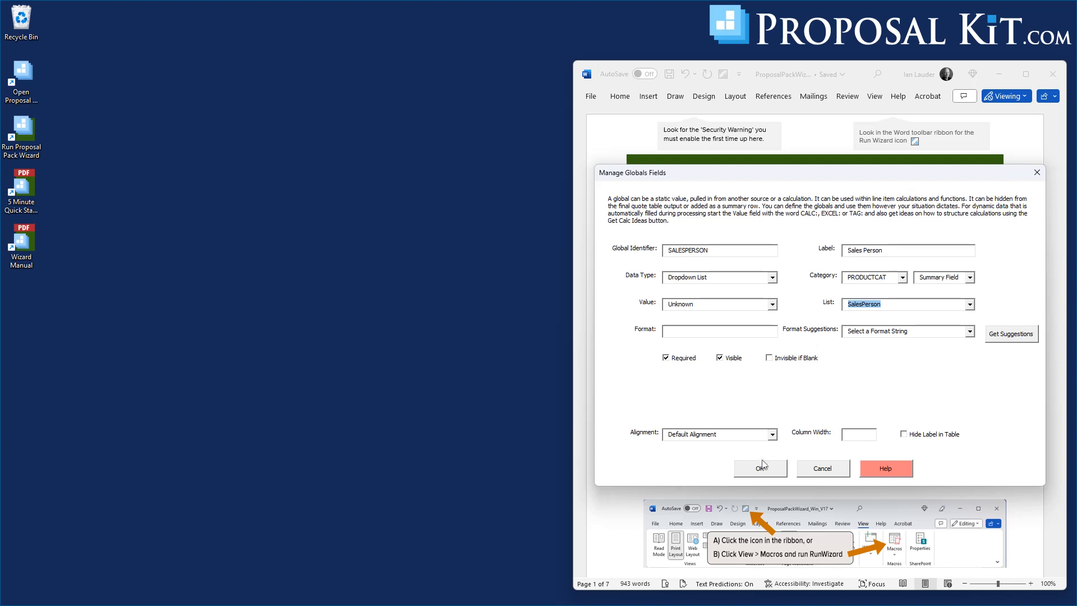
Make the Sales Person global field neither required nor visible and try to save it.
{"action": "left_click", "coordinate": [724, 362]}
{"action": "left_click", "coordinate": [681, 362]}
{"action": "left_click", "coordinate": [756, 475]}
{"action": "left_click", "coordinate": [811, 363]}
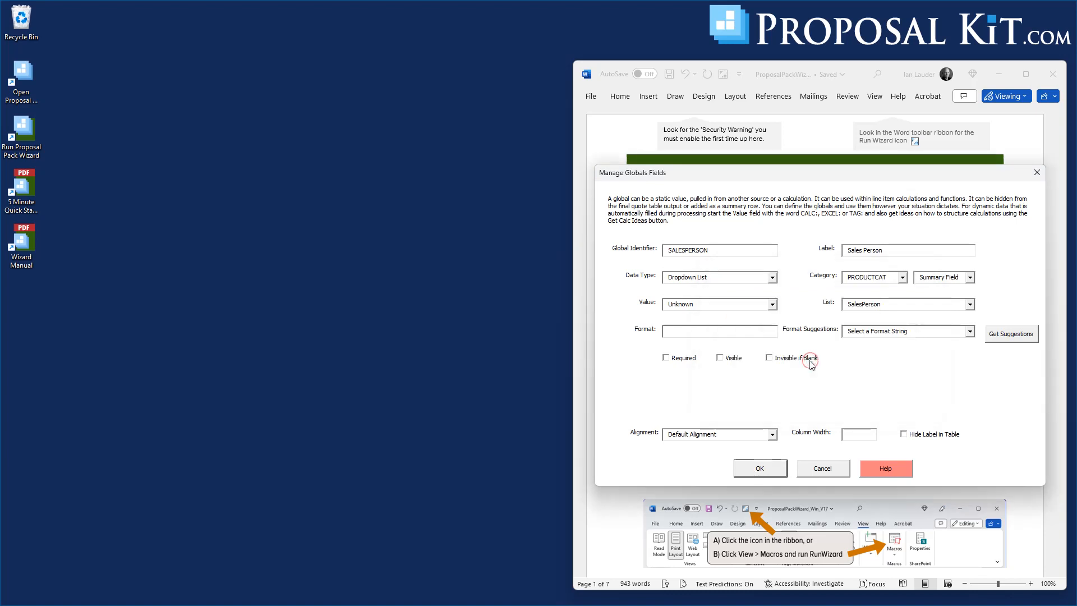
Change the Sales Person field's global identifier to SPERSON and save the global fields.
{"action": "left_click", "coordinate": [718, 251]}
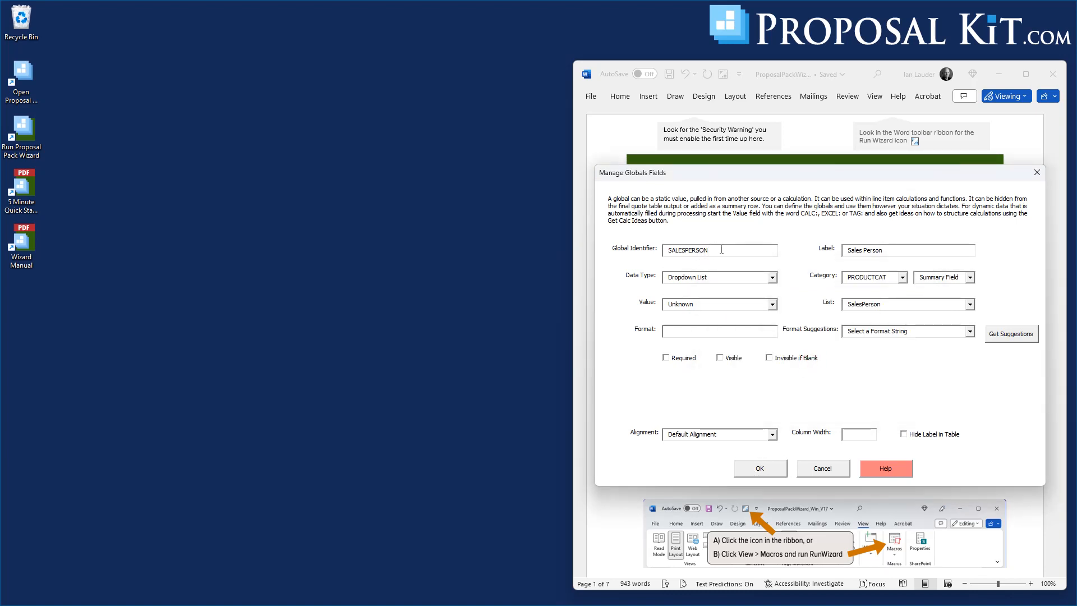
{"action": "left_click_drag", "start_coordinate": [722, 249], "coordinate": [654, 252]}
{"action": "left_click", "coordinate": [720, 250]}
{"action": "type", "text": "SD"}
{"action": "key", "text": "BackSpace"}
{"action": "left_click", "coordinate": [764, 468]}
{"action": "left_click", "coordinate": [672, 474]}
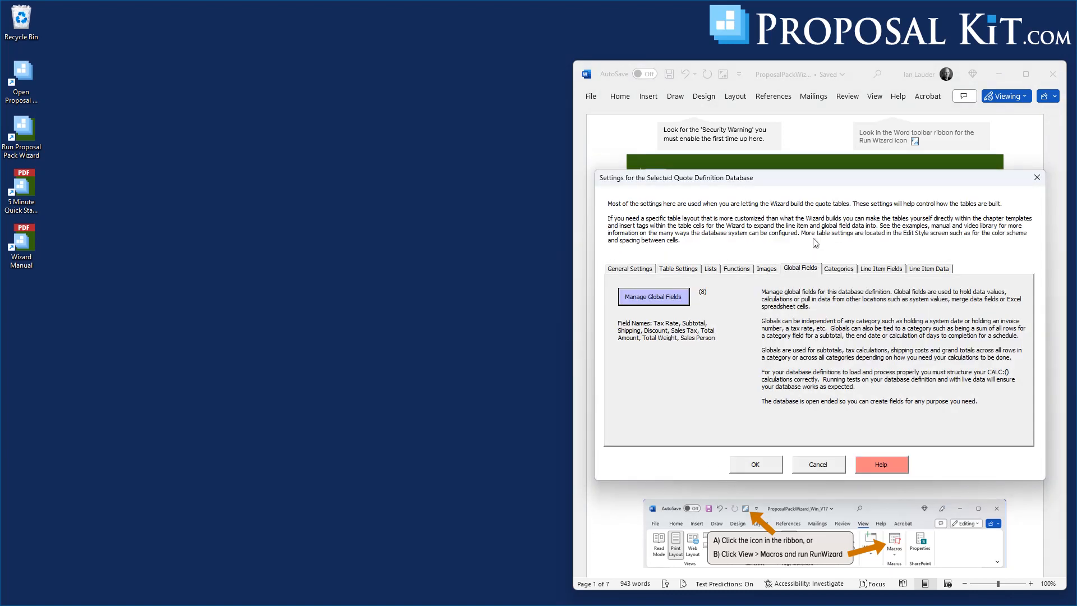
Add a custom function with identifier SALESCOMMFUNC, display name Sales Commission Function and a default data value of 0.
{"action": "left_click", "coordinate": [740, 272]}
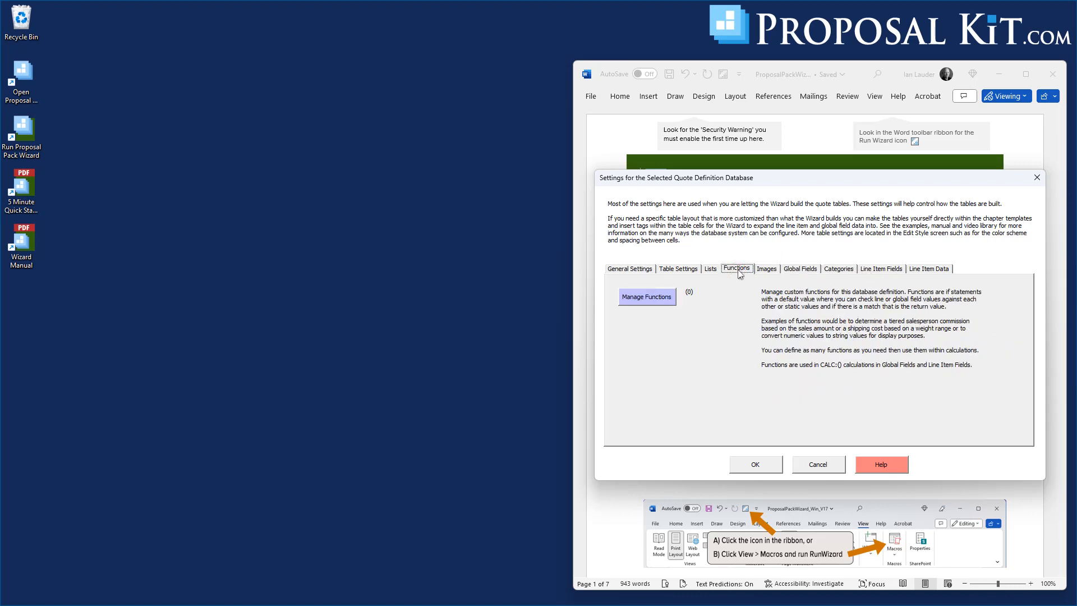
{"action": "left_click", "coordinate": [647, 297]}
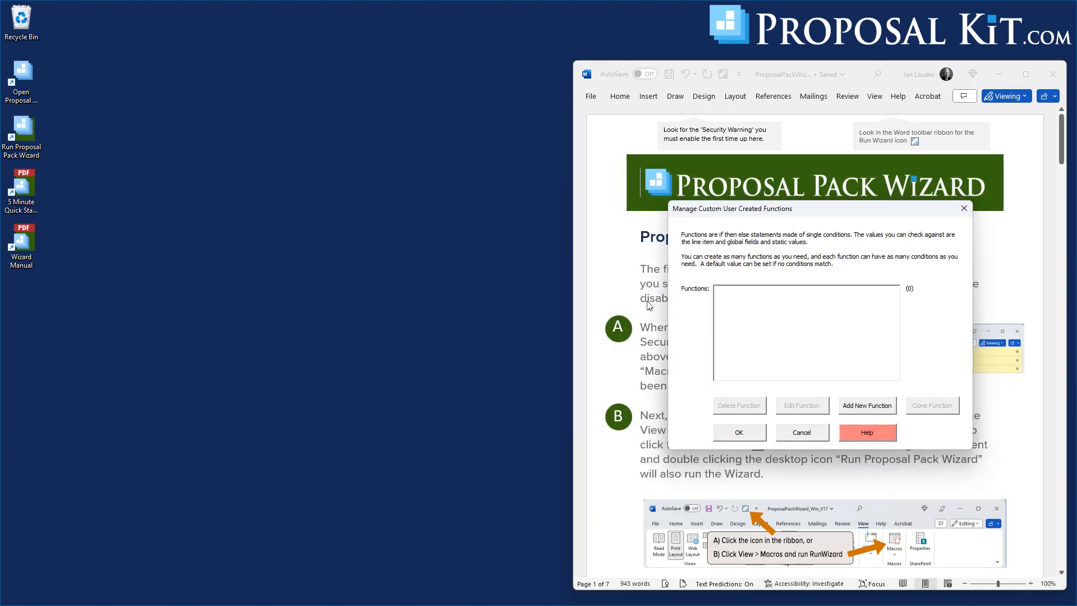
{"action": "left_click", "coordinate": [864, 410]}
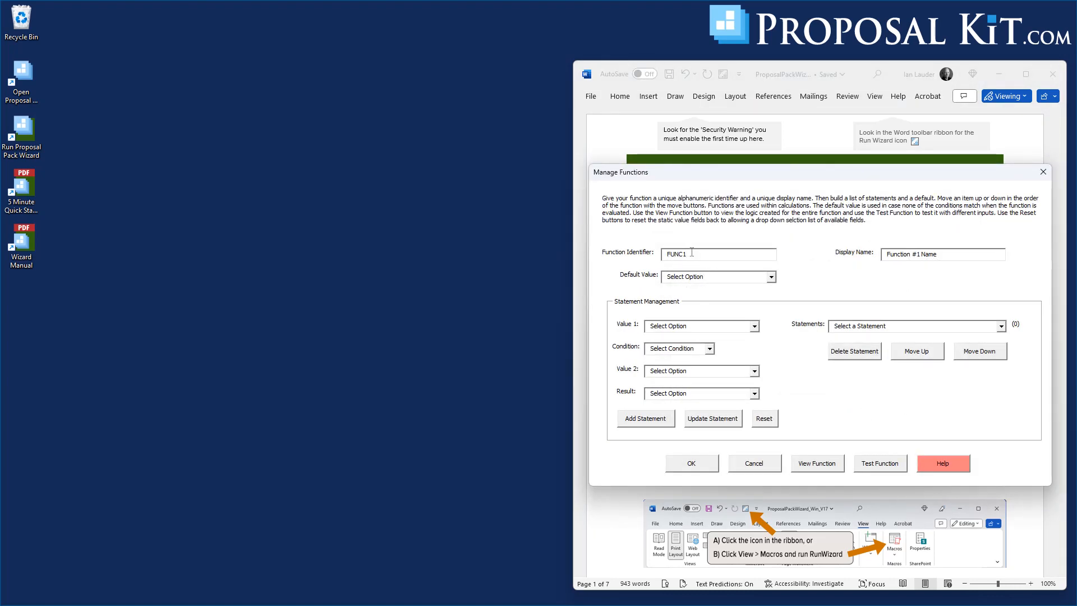
{"action": "left_click_drag", "start_coordinate": [690, 253], "coordinate": [650, 259]}
{"action": "type", "text": "SALESCOMM"}
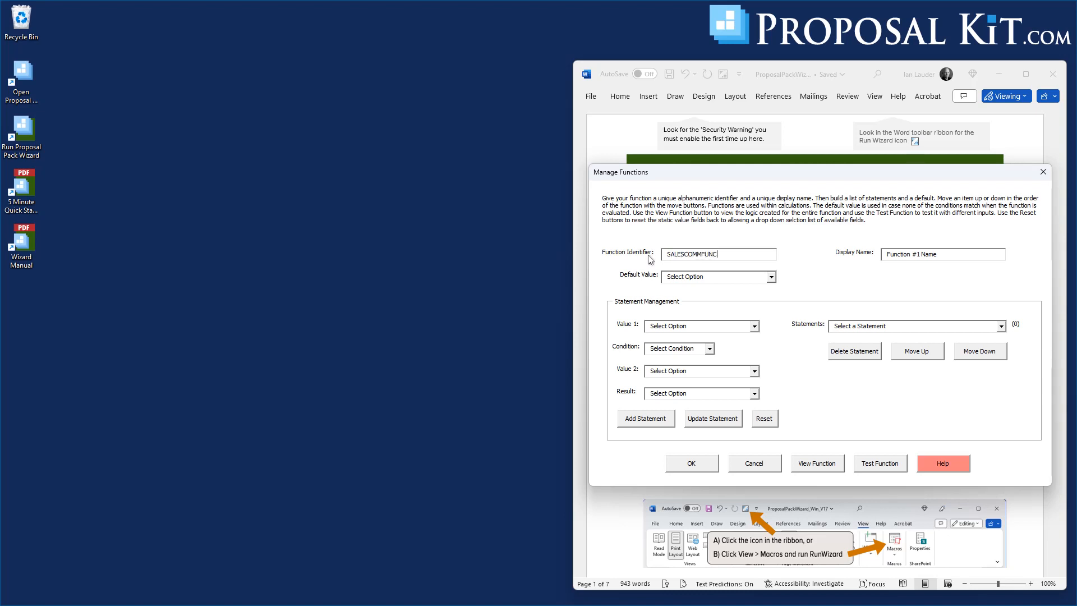
{"action": "key", "text": "Tab"}
{"action": "type", "text": "Sale"}
{"action": "key", "text": "Tab"}
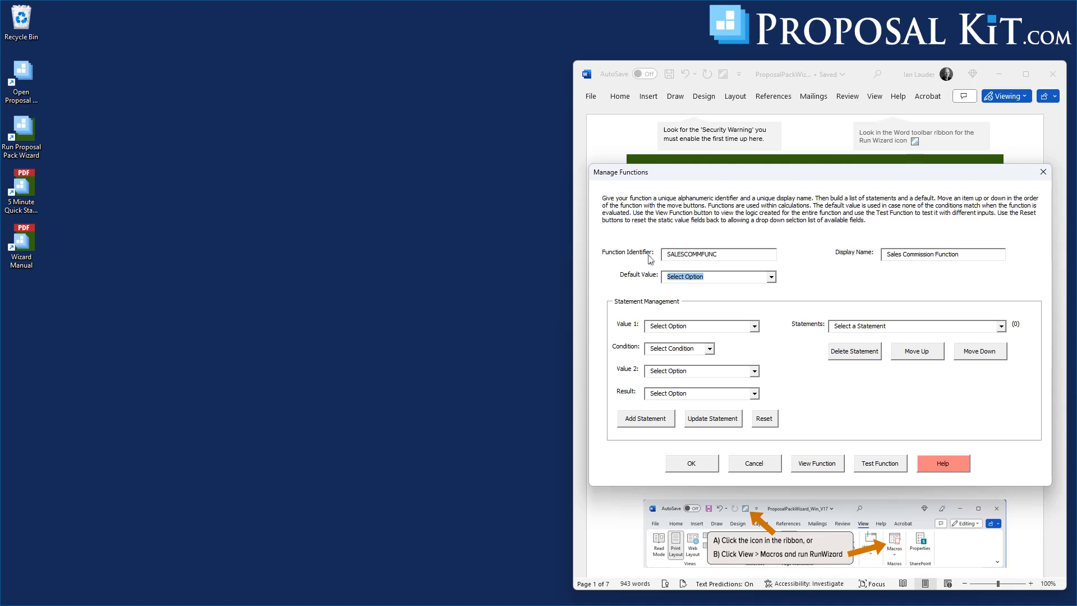
{"action": "left_click", "coordinate": [687, 278]}
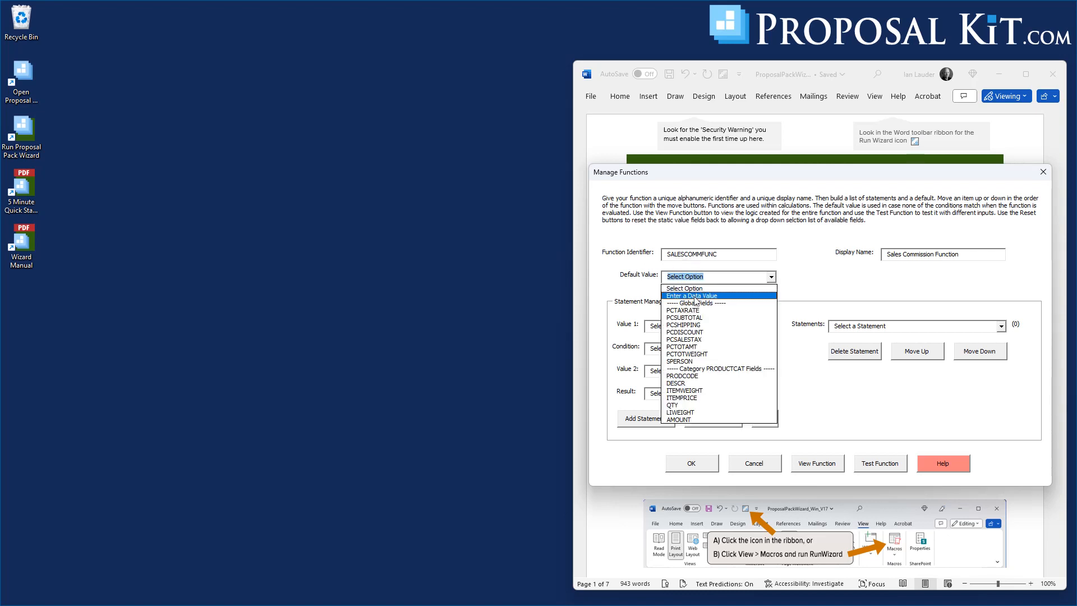
{"action": "left_click", "coordinate": [695, 297]}
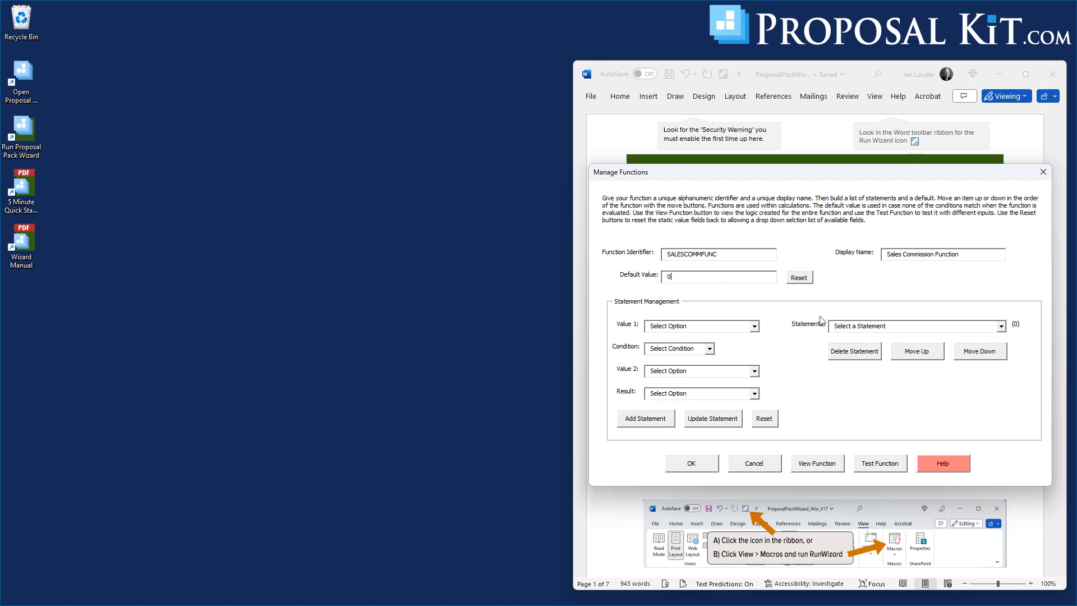
Add a function statement that returns 0 when SPERSON = 0.
{"action": "left_click", "coordinate": [665, 330]}
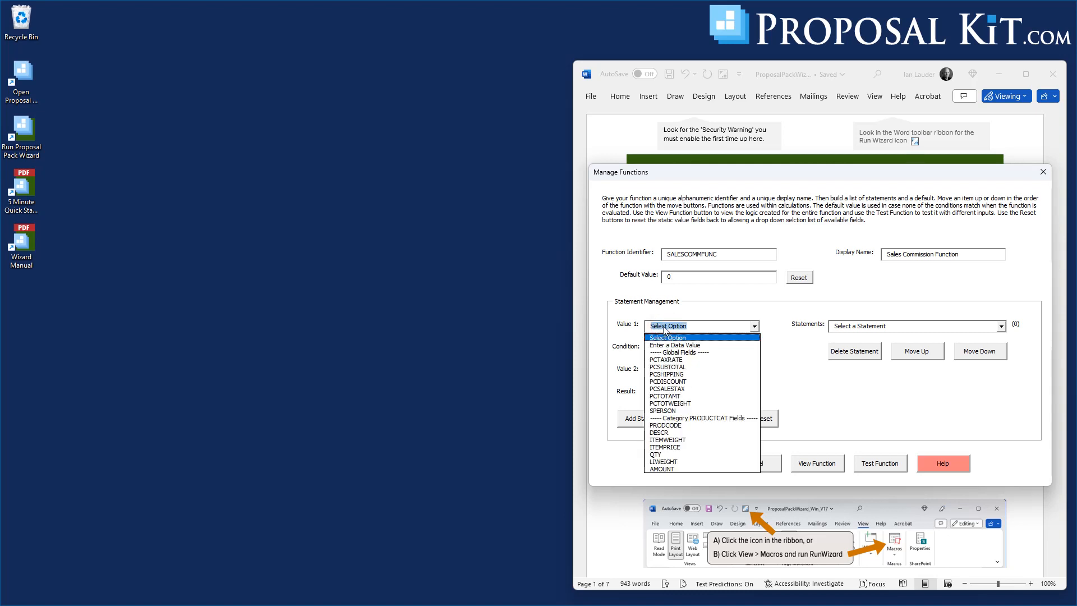
{"action": "left_click", "coordinate": [663, 411]}
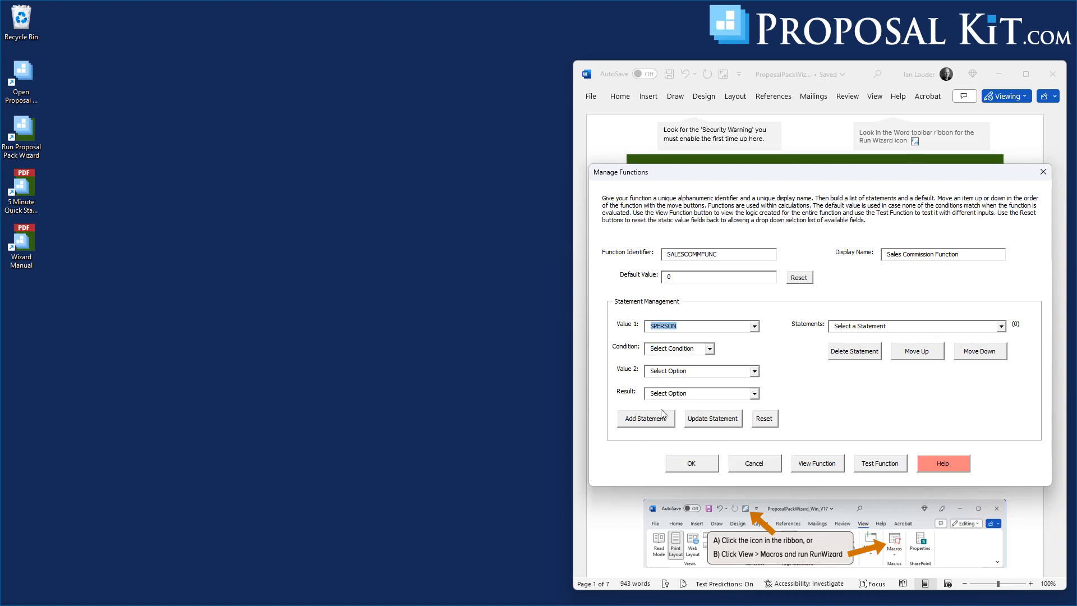
{"action": "left_click", "coordinate": [663, 352]}
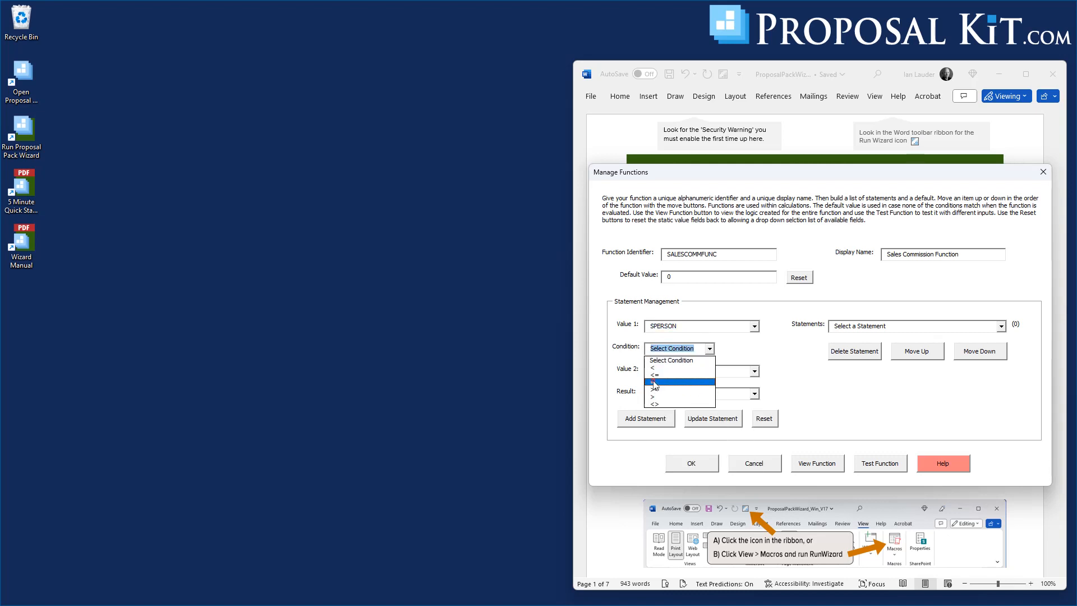
{"action": "left_click", "coordinate": [660, 373]}
{"action": "left_click", "coordinate": [659, 372]}
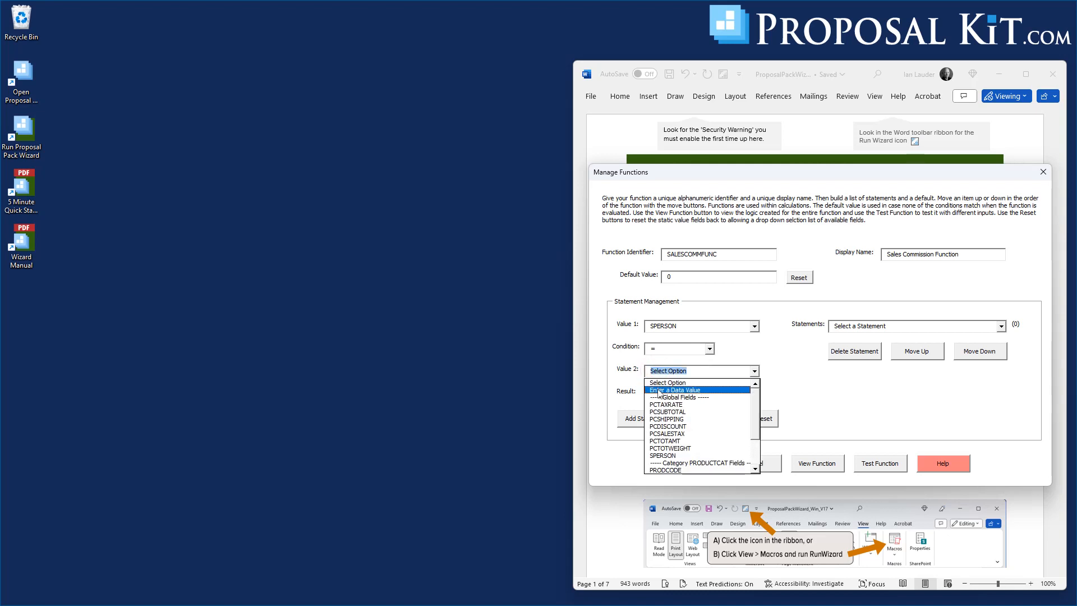
{"action": "left_click", "coordinate": [659, 391]}
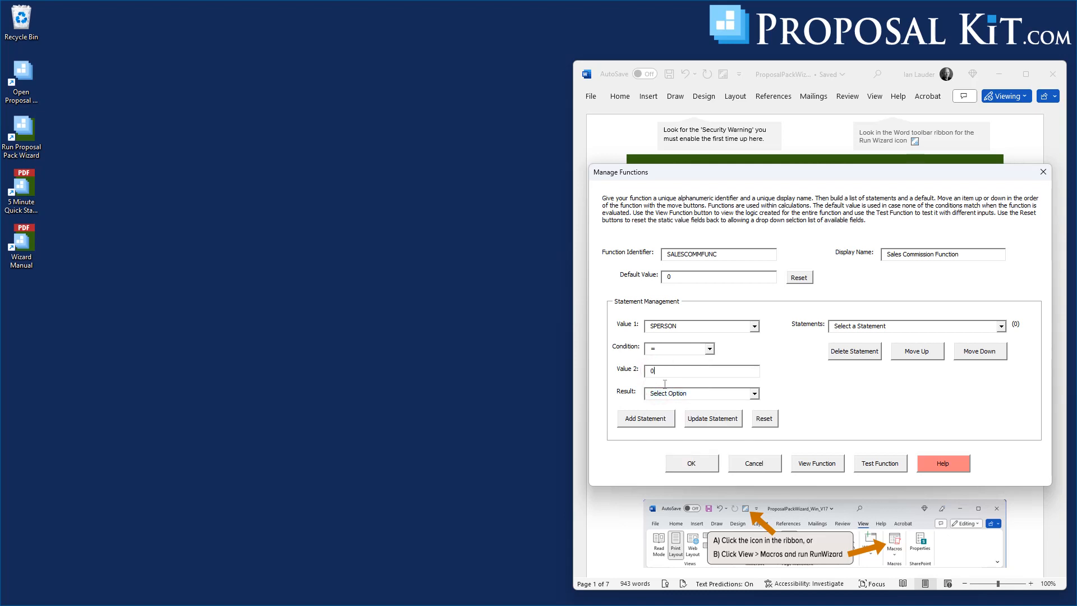
{"action": "left_click", "coordinate": [663, 395]}
{"action": "left_click", "coordinate": [662, 416]}
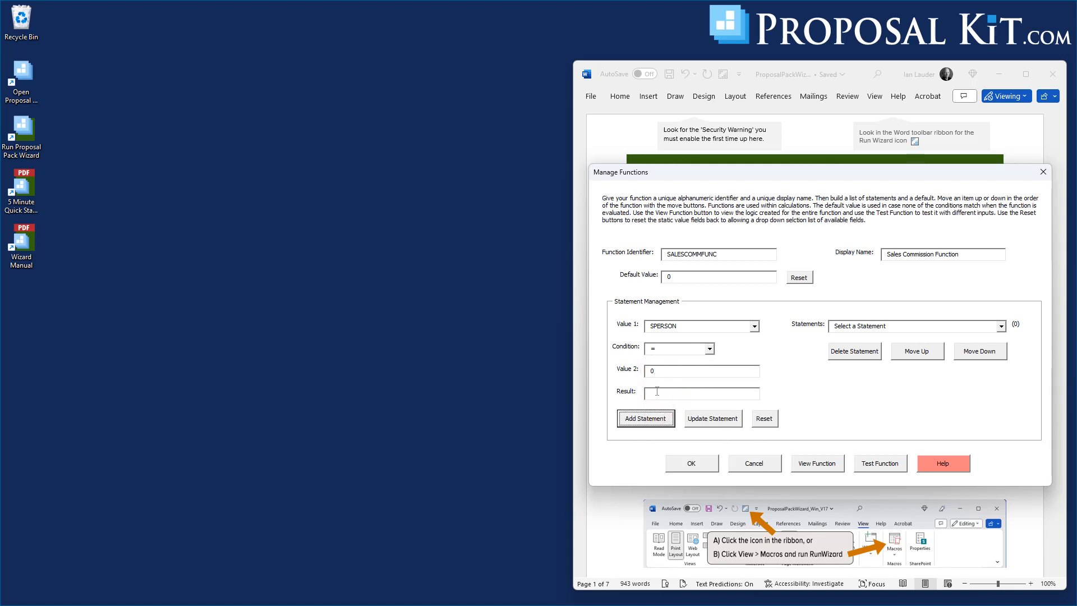
{"action": "left_click", "coordinate": [654, 393]}
{"action": "left_click", "coordinate": [648, 425]}
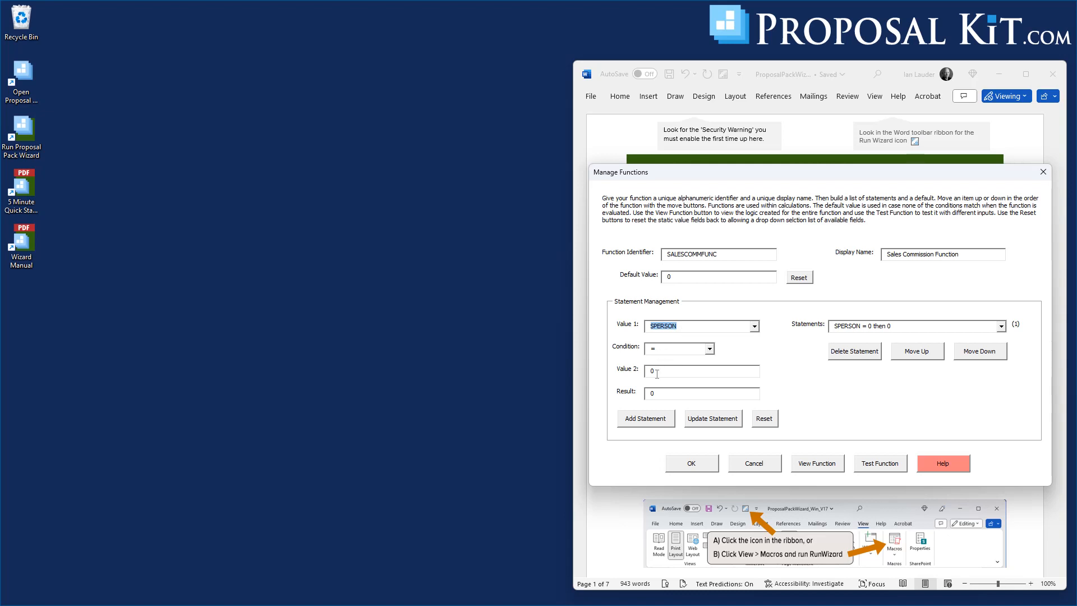
Add a second function statement that returns .1 when SPERSON = 1.
{"action": "left_click_drag", "start_coordinate": [657, 373], "coordinate": [632, 371]}
{"action": "double_click", "coordinate": [657, 395]}
{"action": "left_click", "coordinate": [648, 421]}
Add a third function statement that returns .15 when SPERSON = 2.
{"action": "double_click", "coordinate": [656, 371]}
{"action": "type", "text": "2"}
{"action": "left_click", "coordinate": [659, 394]}
{"action": "left_click", "coordinate": [648, 422]}
Add a fourth function statement that returns .2 when SPERSON = 3, and list the function's statements for review.
{"action": "left_click", "coordinate": [659, 371]}
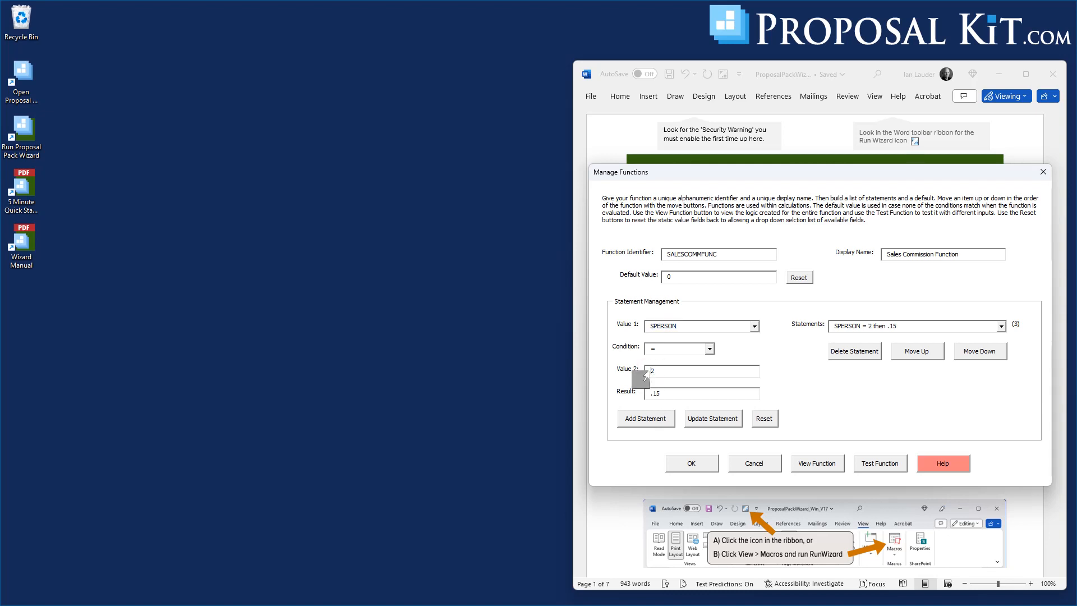
{"action": "left_click_drag", "start_coordinate": [660, 370], "coordinate": [639, 374]}
{"action": "type", "text": "3"}
{"action": "double_click", "coordinate": [655, 393]}
{"action": "left_click", "coordinate": [640, 423]}
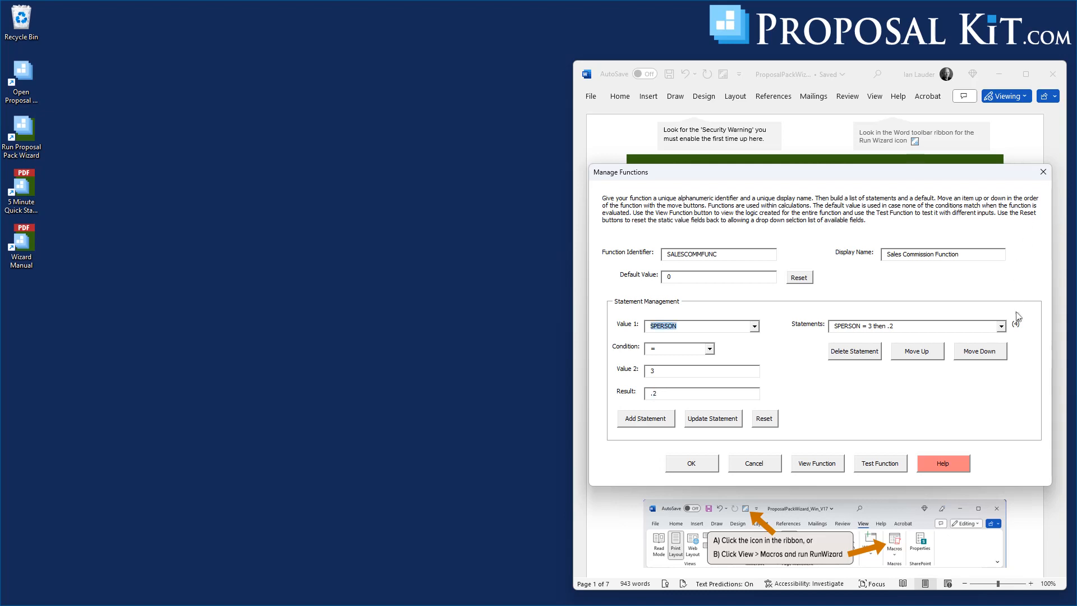
{"action": "left_click", "coordinate": [1002, 326]}
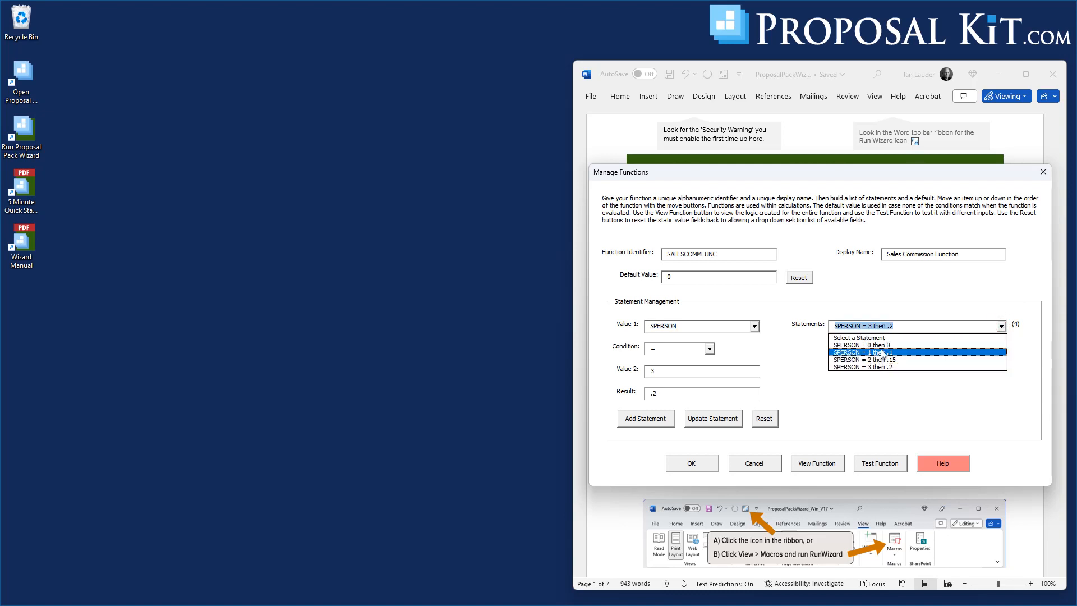
Review the sales commission function's if-then-else logic, and save the function to the database definition's function list.
{"action": "left_click", "coordinate": [853, 397]}
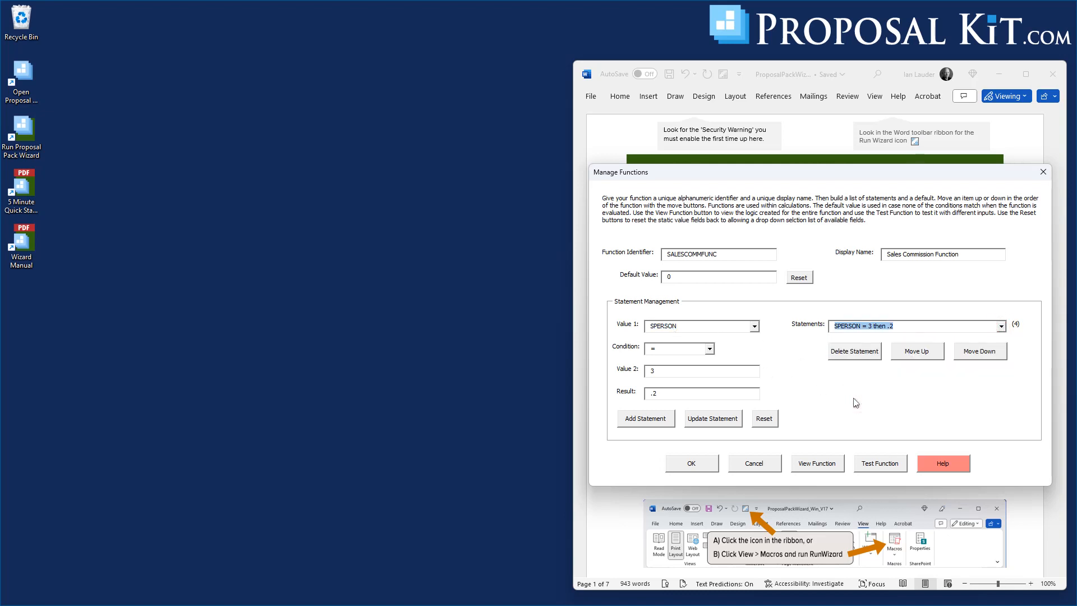
{"action": "left_click", "coordinate": [819, 465]}
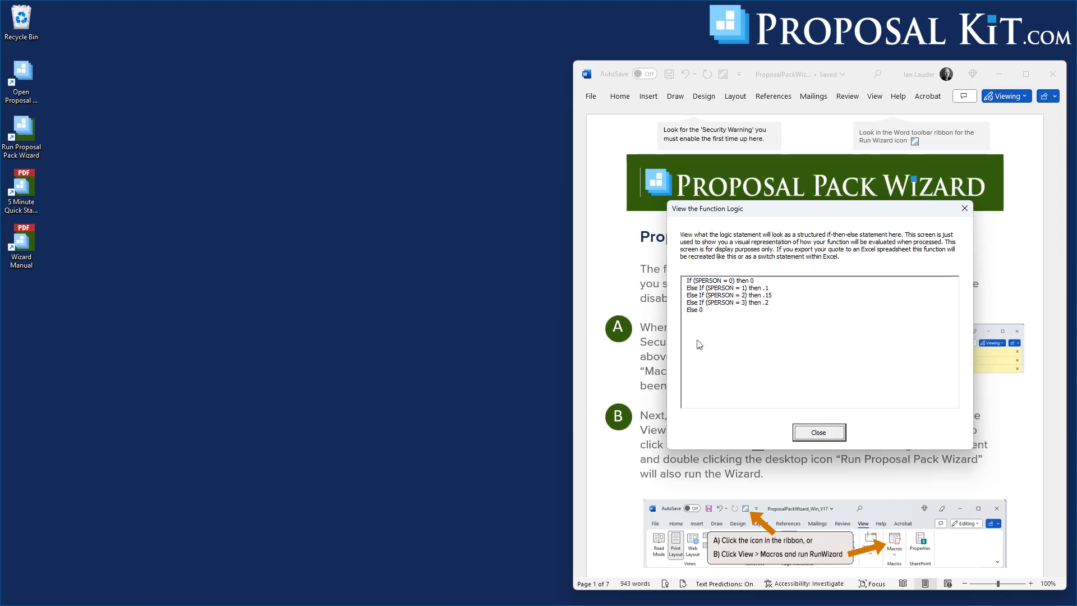
{"action": "left_click", "coordinate": [806, 436]}
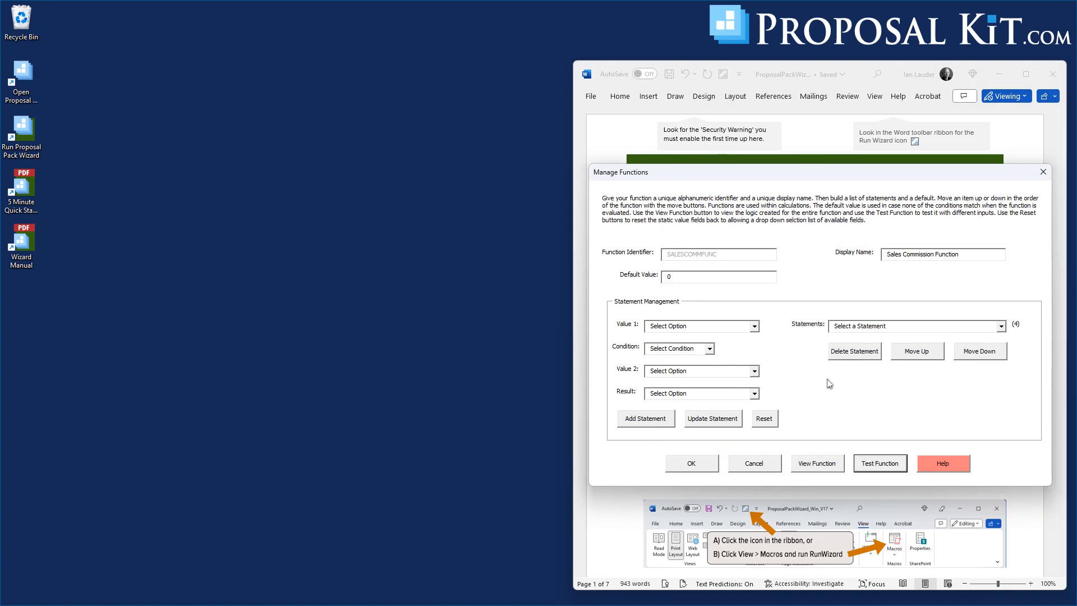
{"action": "left_click", "coordinate": [690, 465]}
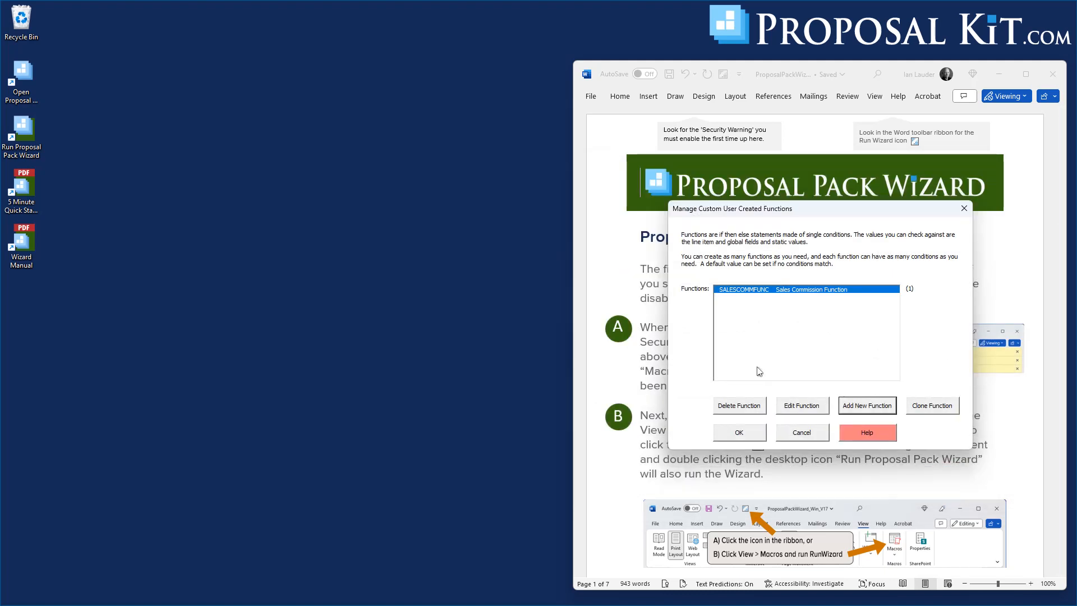
{"action": "left_click", "coordinate": [731, 434]}
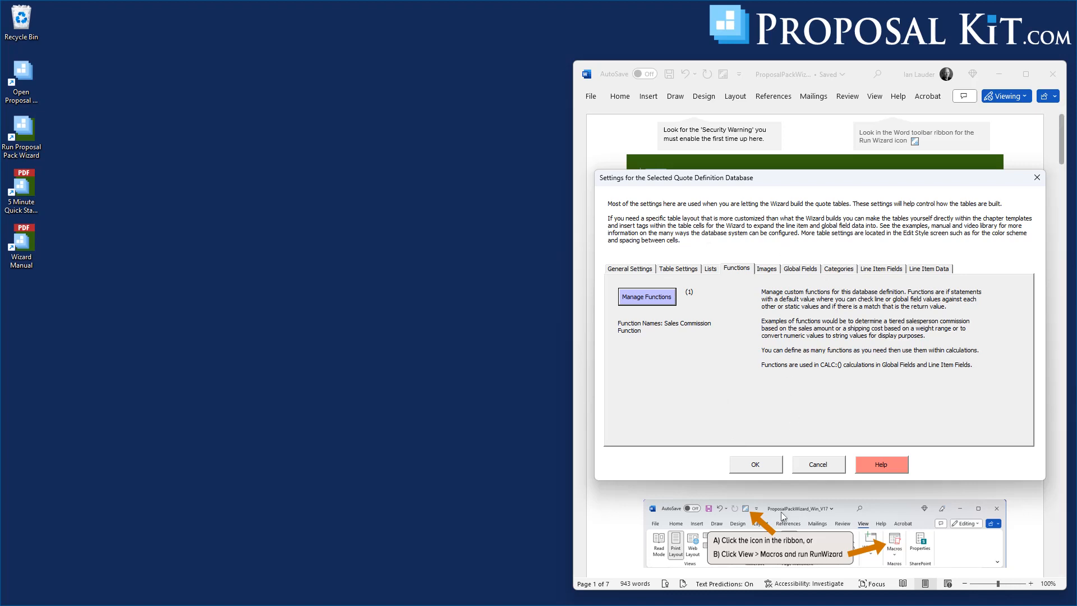
Add a new global field with the identifier SPCOMM and the label Sales Person Commission.
{"action": "left_click", "coordinate": [796, 272]}
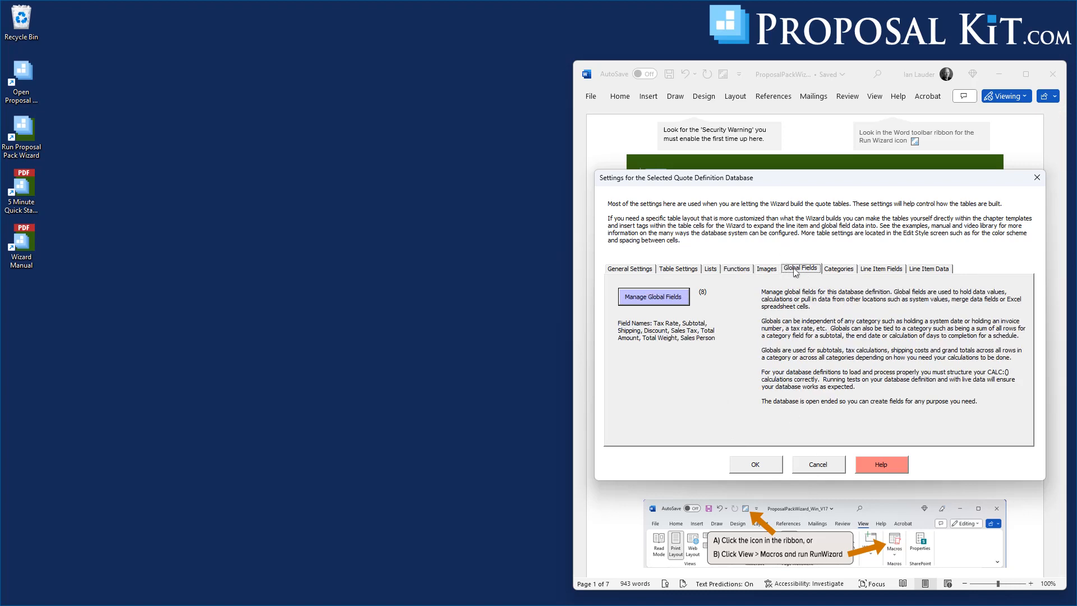
{"action": "left_click", "coordinate": [651, 299]}
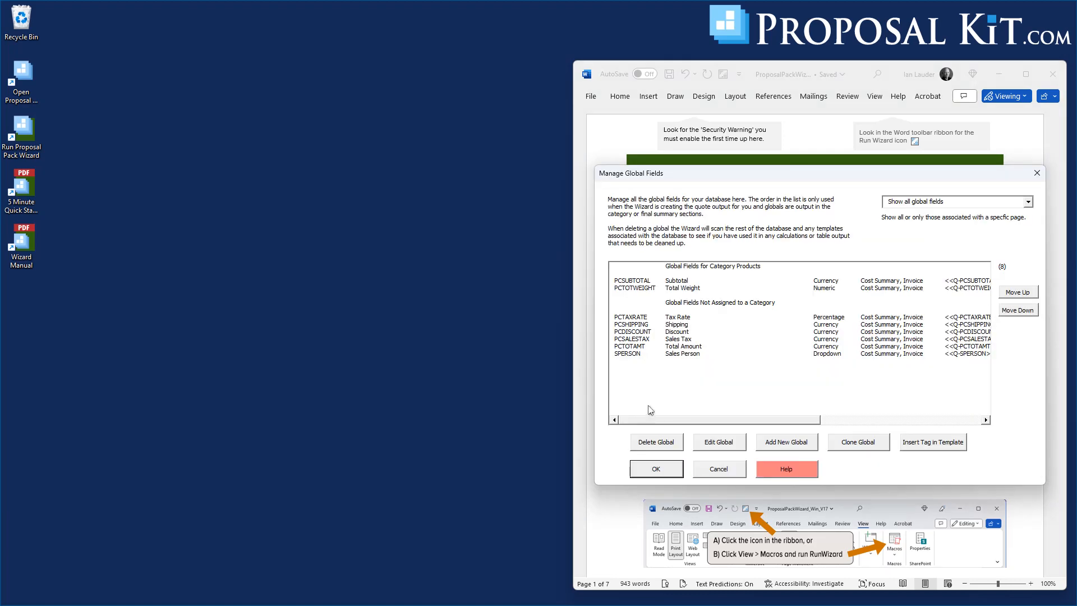
{"action": "left_click", "coordinate": [781, 442]}
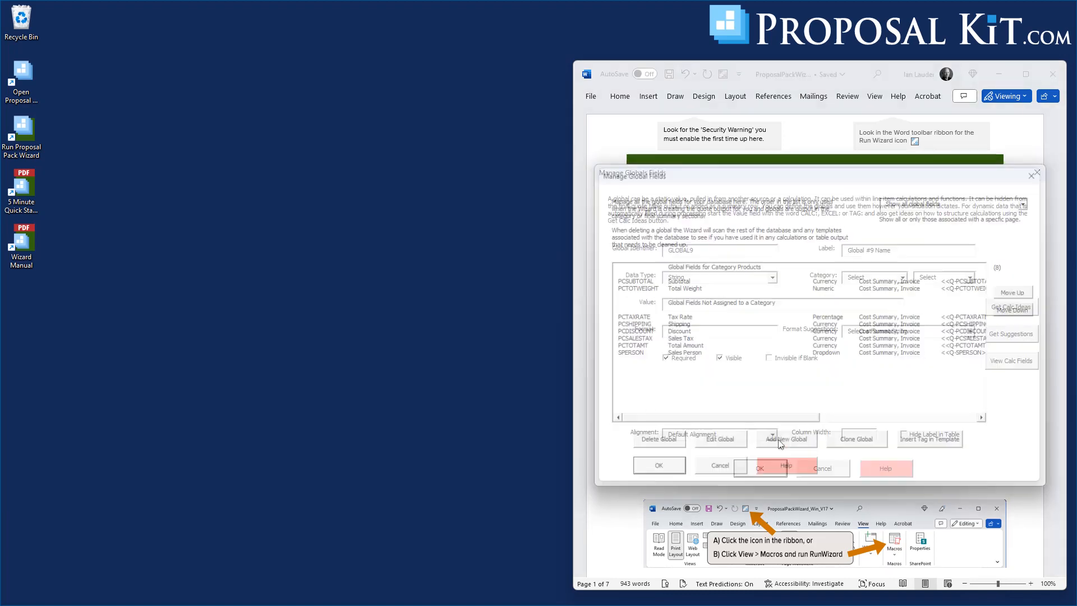
{"action": "double_click", "coordinate": [700, 250]}
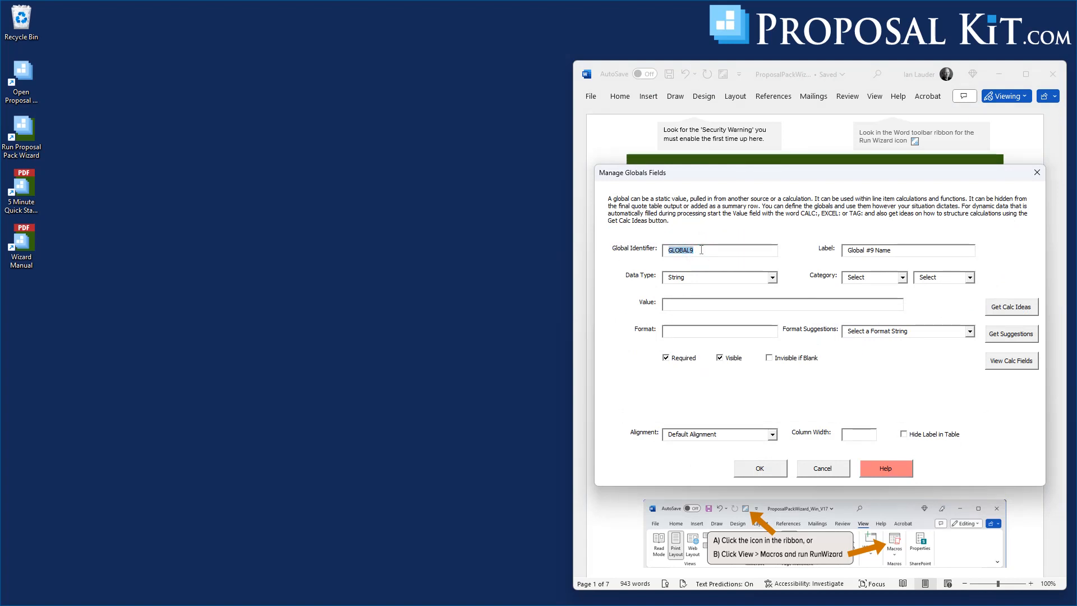
{"action": "type", "text": "SPCOMM"}
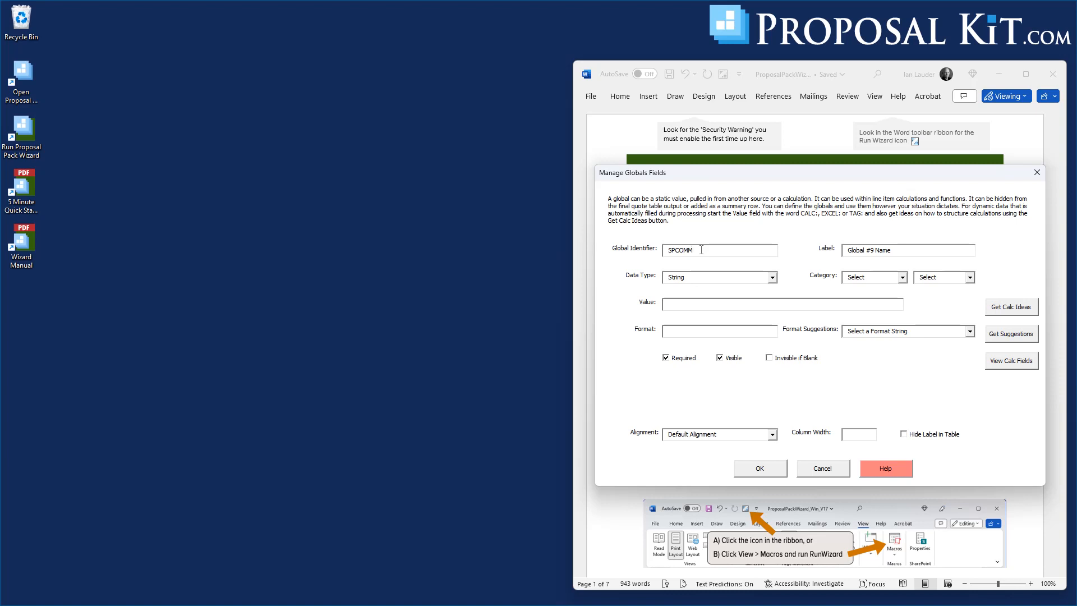
{"action": "key", "text": "Tab"}
{"action": "type", "text": "Sa"}
{"action": "key", "text": "Tab"}
Set the SPCOMM field's data type to Currency and its category to PRODUCTCAT as a Summary Field.
{"action": "left_click", "coordinate": [677, 281]}
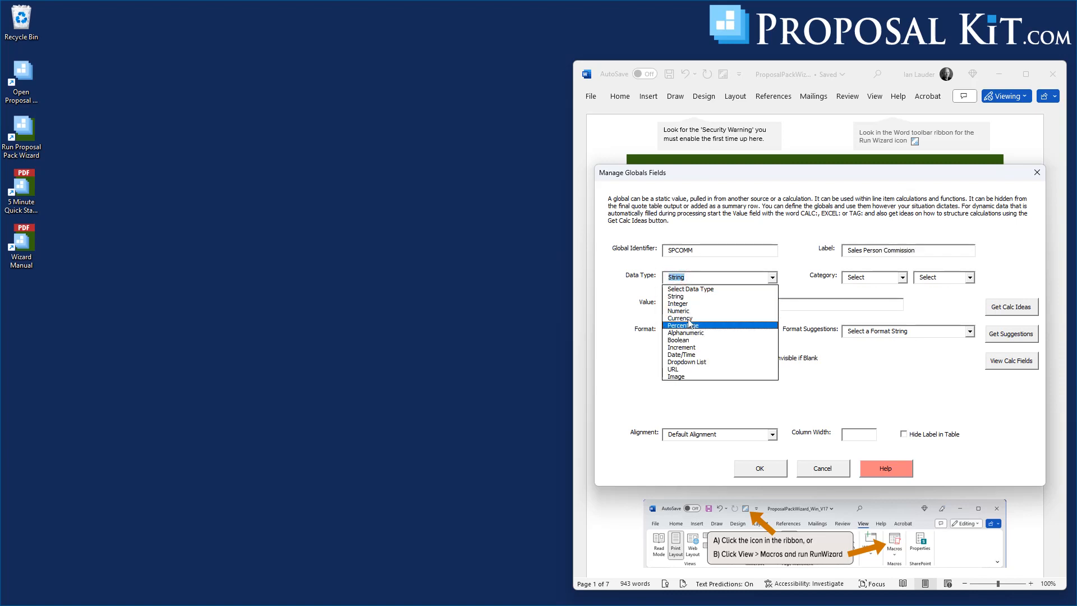
{"action": "left_click", "coordinate": [754, 307]}
{"action": "left_click", "coordinate": [853, 281]}
{"action": "left_click", "coordinate": [856, 295]}
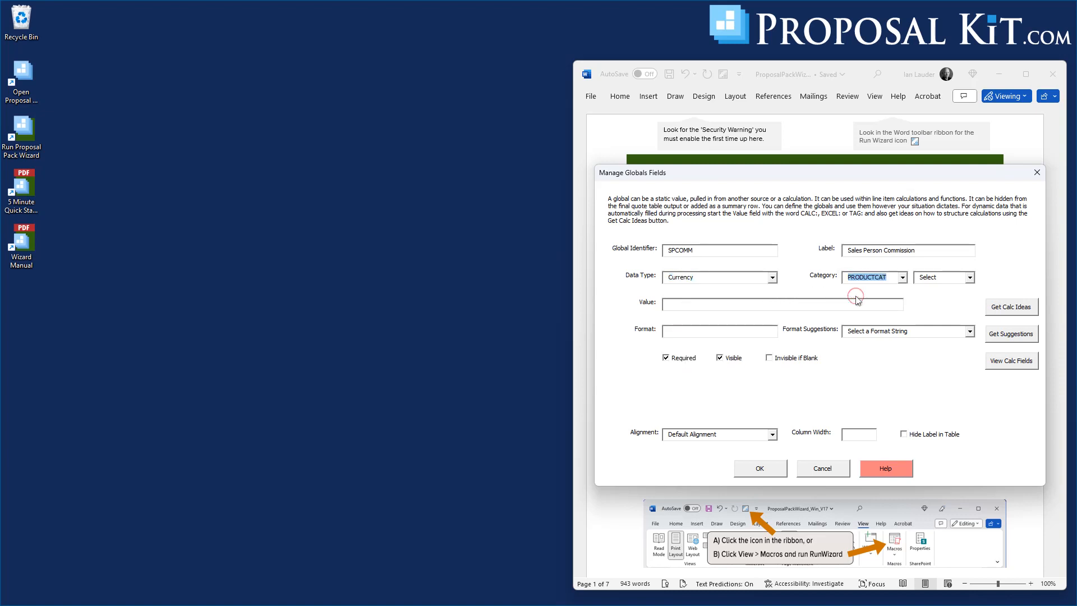
{"action": "left_click", "coordinate": [929, 279]}
{"action": "left_click", "coordinate": [938, 304]}
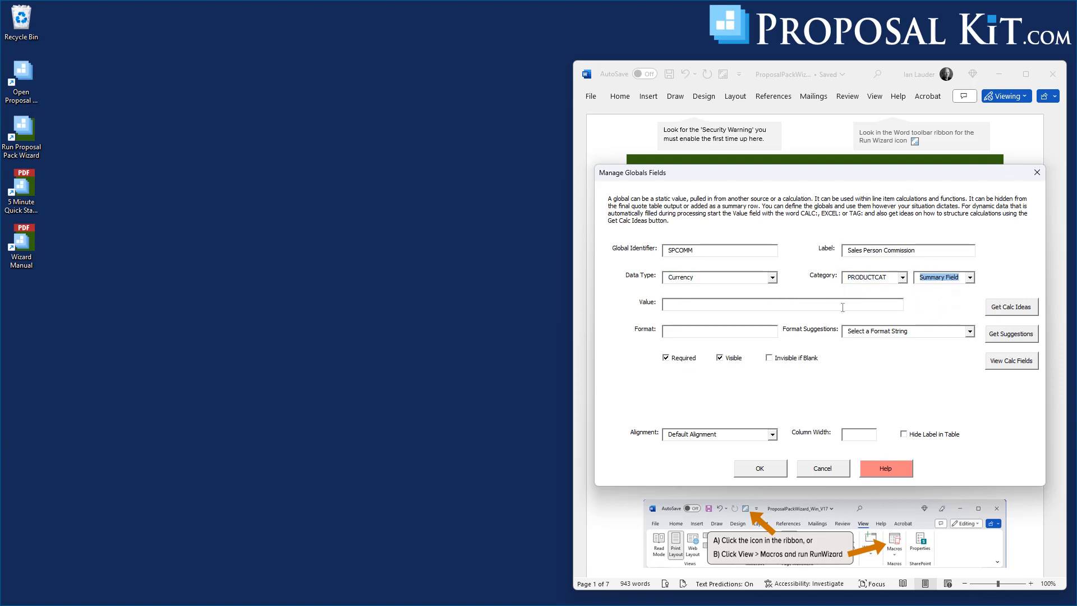
Start the SPCOMM field's value with CALC:( and insert the custom function code SALESCOMMFUNC.
{"action": "left_click", "coordinate": [699, 307]}
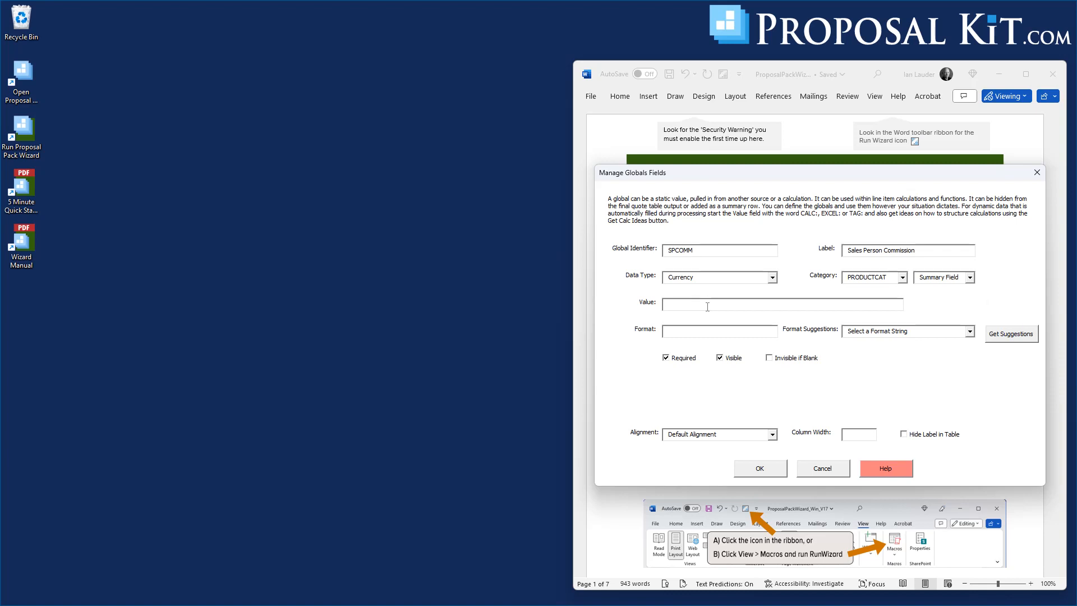
{"action": "type", "text": "CALC:("}
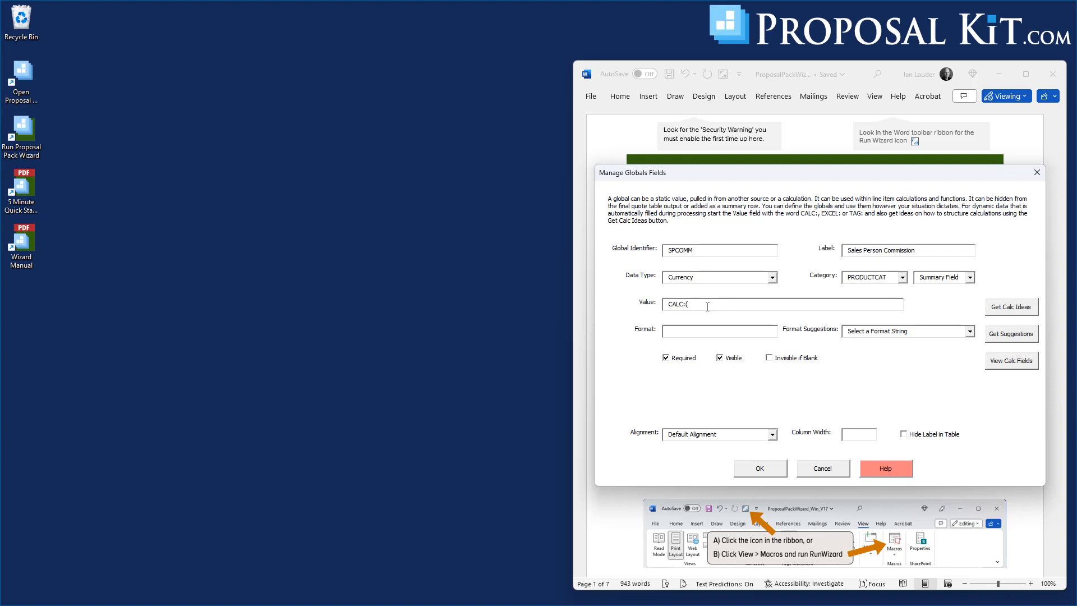
{"action": "left_click", "coordinate": [1020, 366]}
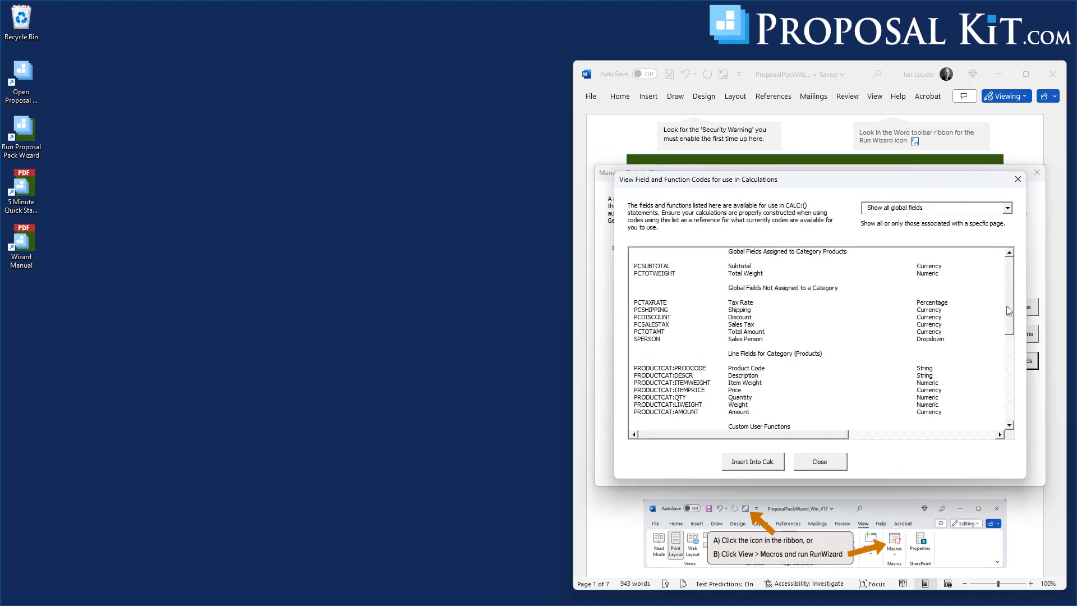
{"action": "left_click_drag", "start_coordinate": [1009, 302], "coordinate": [1020, 347]}
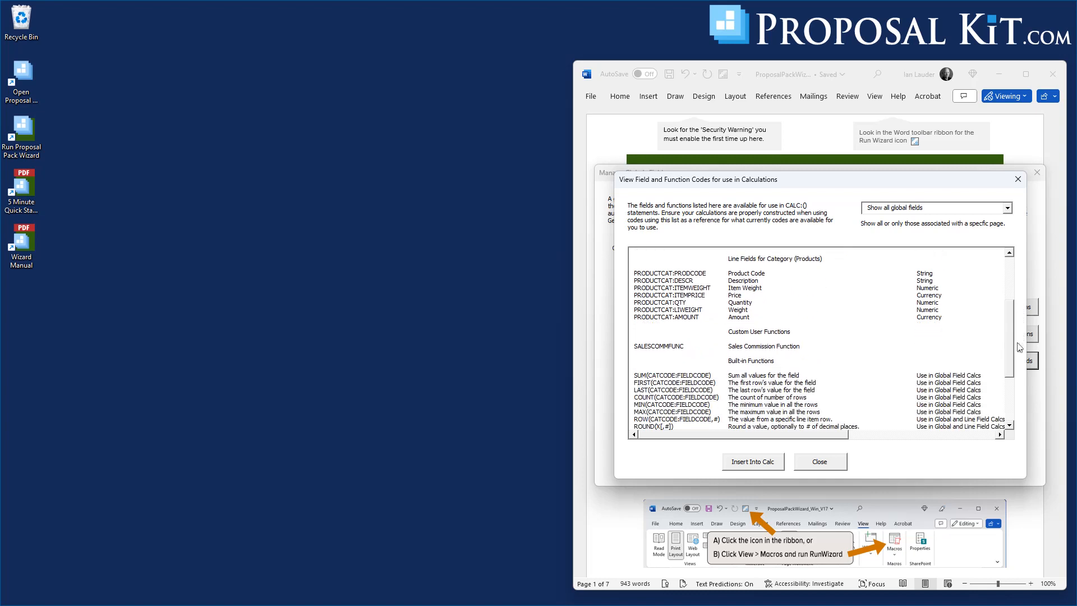
{"action": "left_click", "coordinate": [658, 348]}
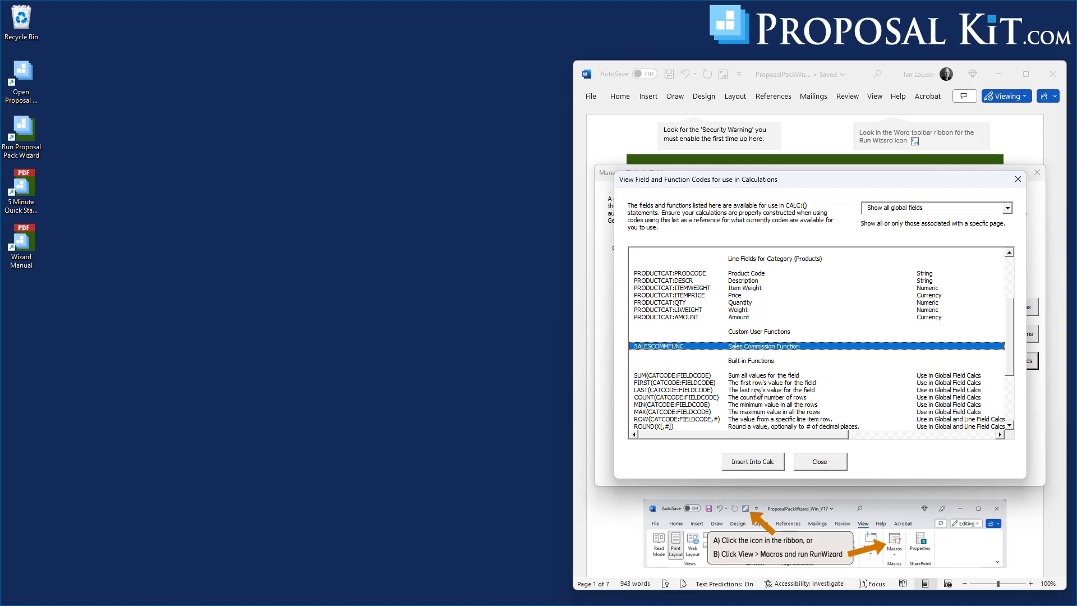
{"action": "left_click", "coordinate": [746, 463]}
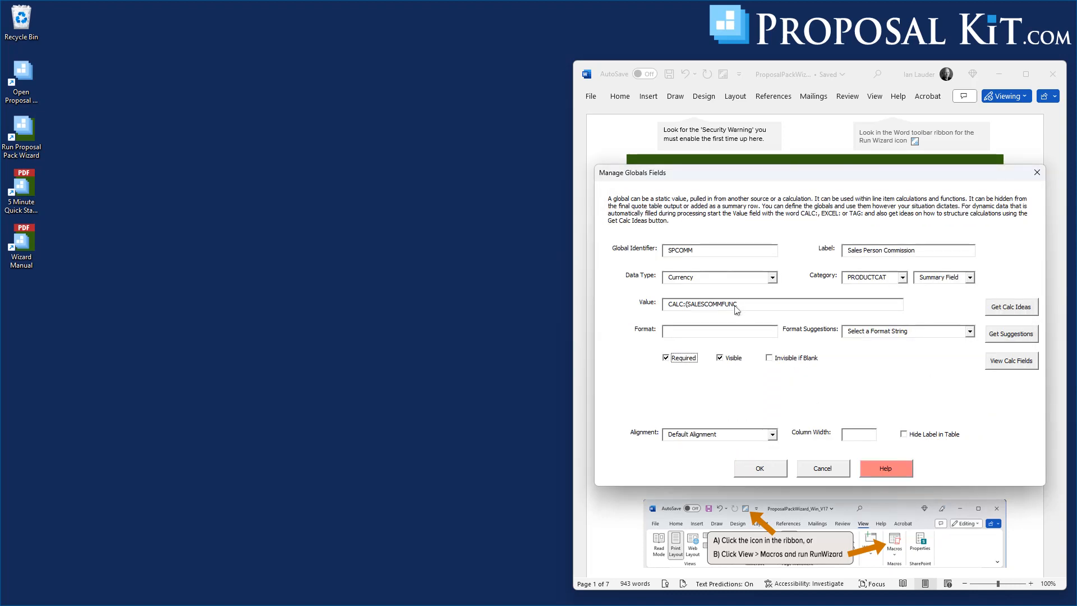
Complete the calculation by multiplying by the total amount code PCTOTAMT, giving CALC:(SALESCOMMFUNC*PCTOTAMT).
{"action": "left_click", "coordinate": [735, 305]}
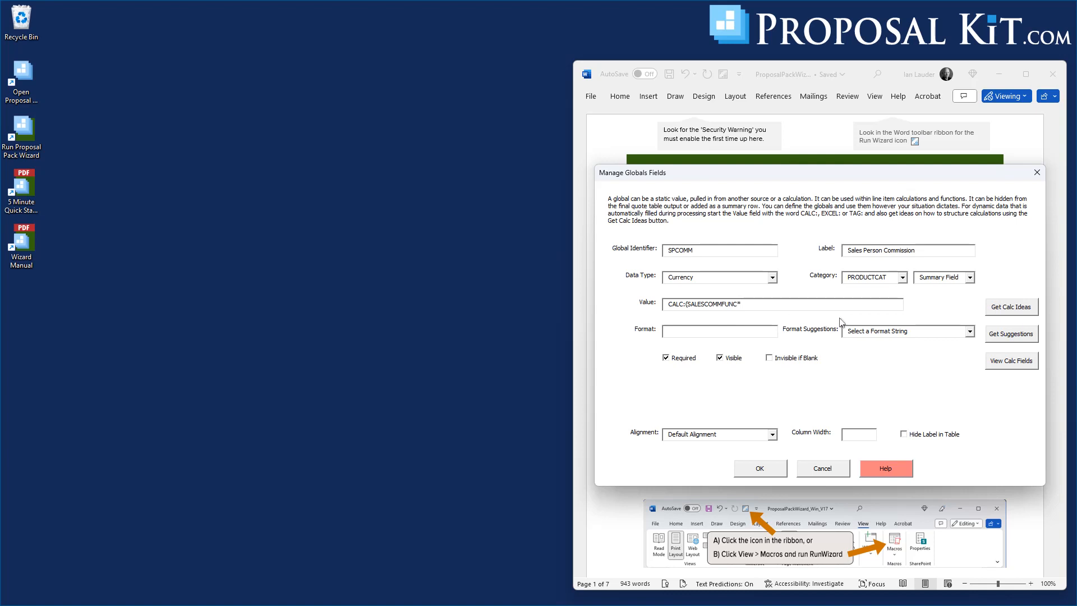
{"action": "left_click", "coordinate": [1013, 364]}
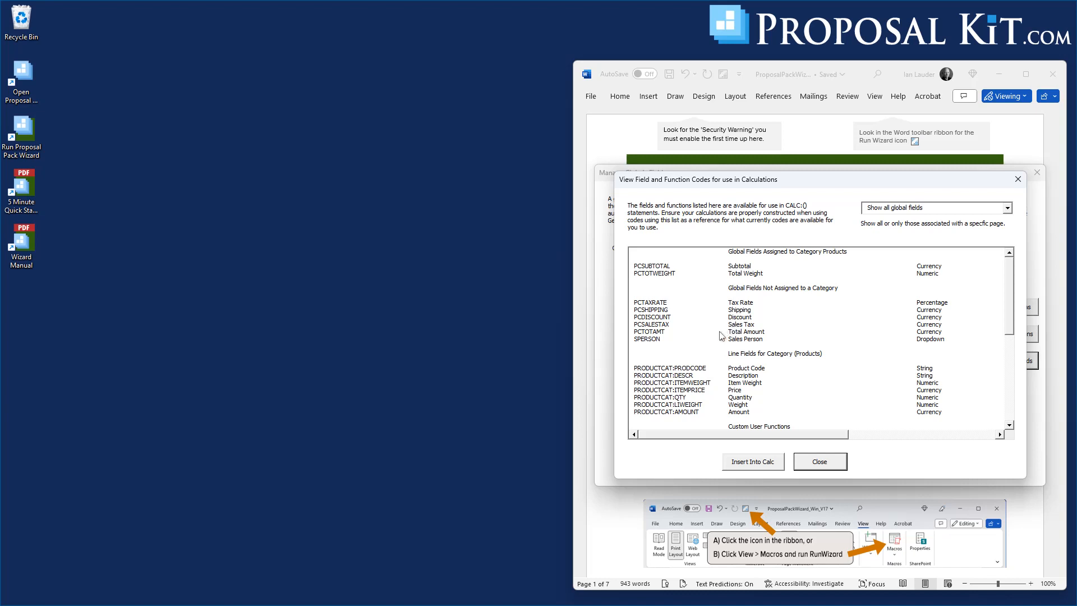
{"action": "left_click", "coordinate": [648, 334]}
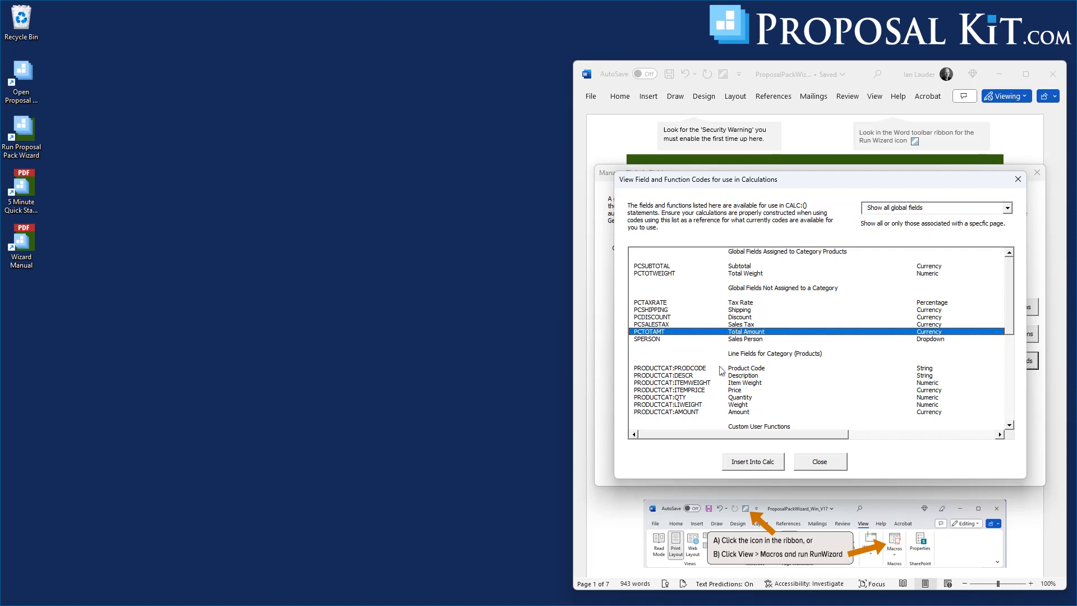
{"action": "left_click", "coordinate": [756, 464]}
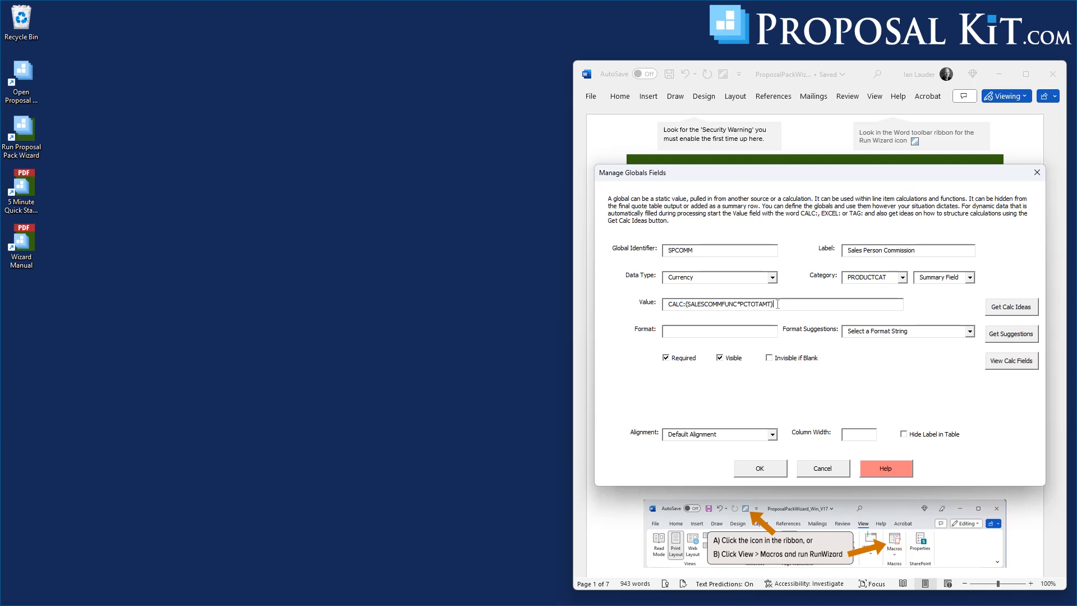
Turn off the Visible and Required options for the Sales Person Commission field and save it.
{"action": "left_click", "coordinate": [723, 360]}
{"action": "left_click", "coordinate": [676, 363]}
{"action": "left_click", "coordinate": [759, 470]}
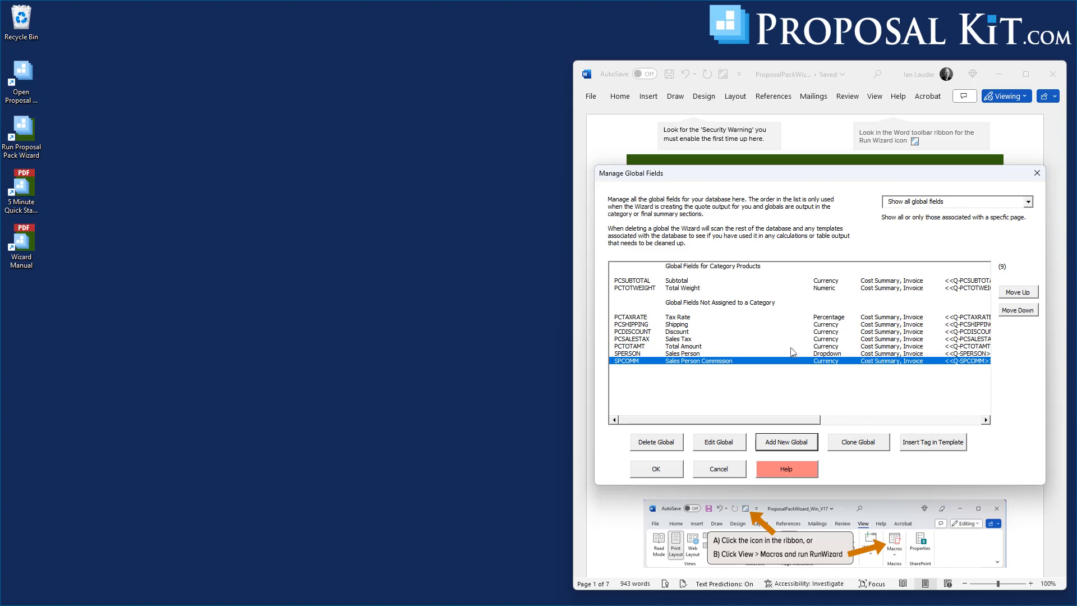
Save the global fields, the quote database definition and the preferences, returning to the Wizard home screen.
{"action": "left_click", "coordinate": [657, 471]}
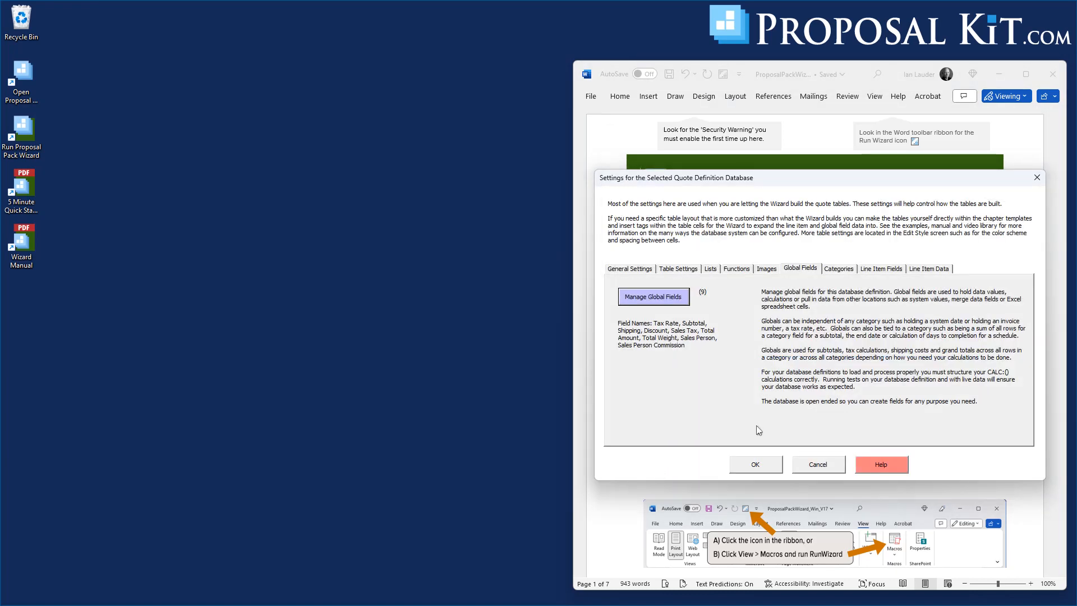
{"action": "left_click", "coordinate": [755, 466]}
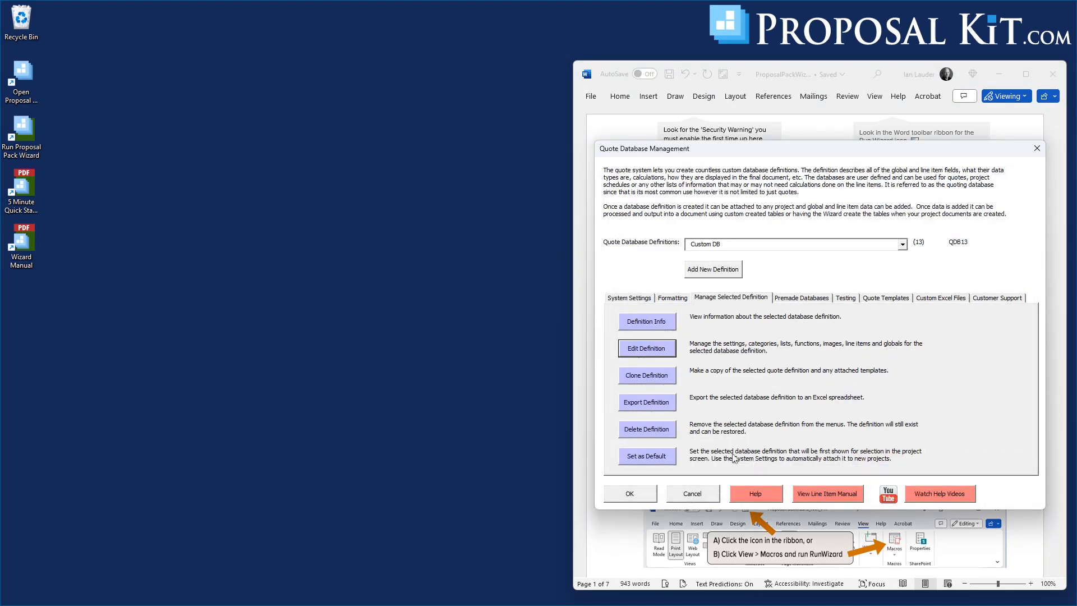
{"action": "left_click", "coordinate": [641, 495]}
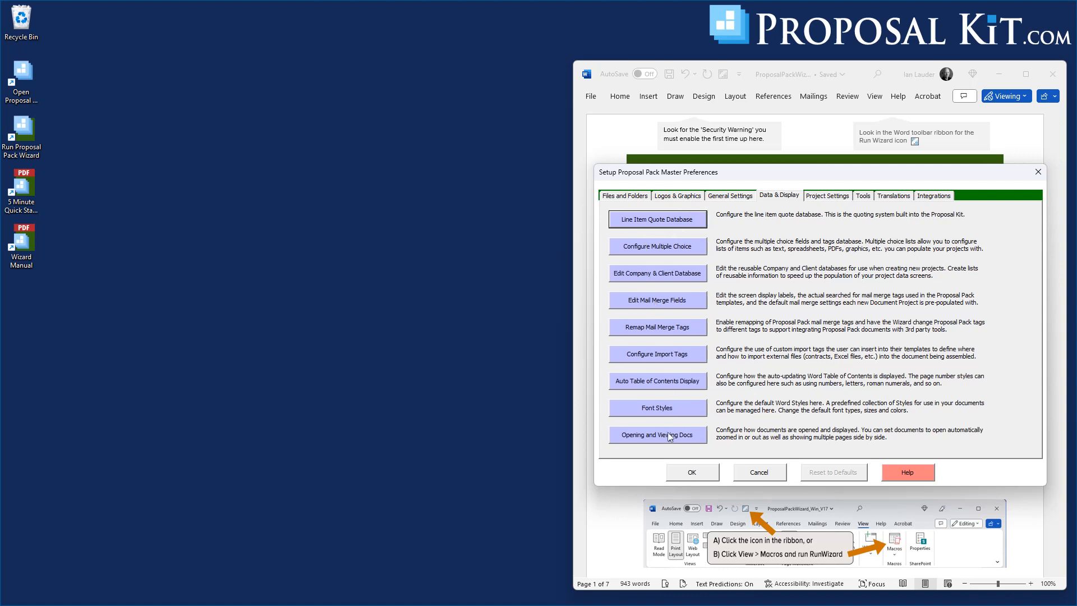
{"action": "left_click", "coordinate": [699, 476]}
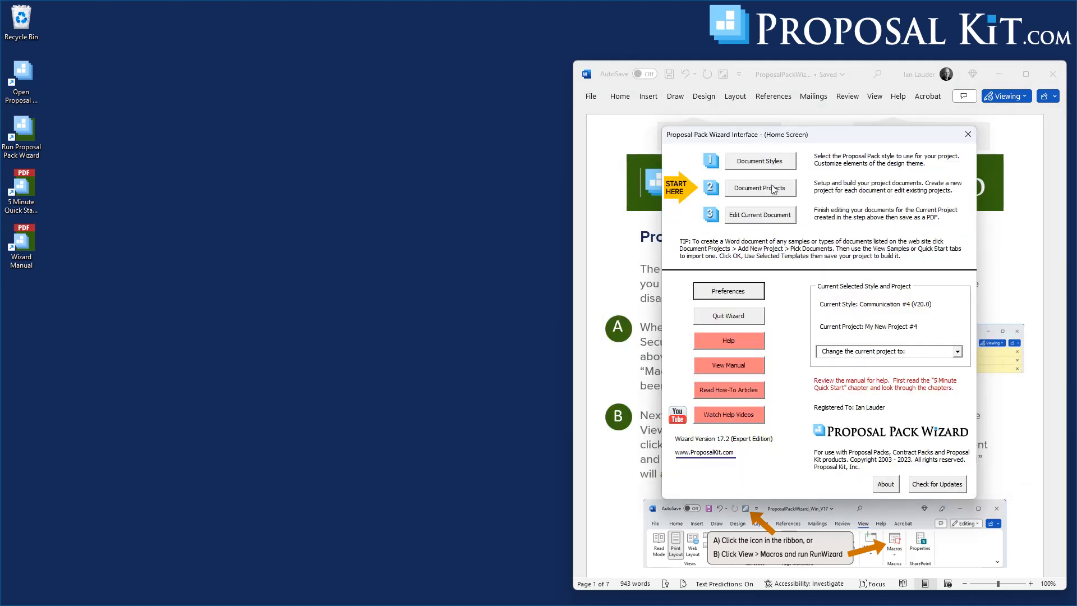
Add a new document project, save it when adding a line item quote, and assign the Custom DB database.
{"action": "left_click", "coordinate": [776, 191]}
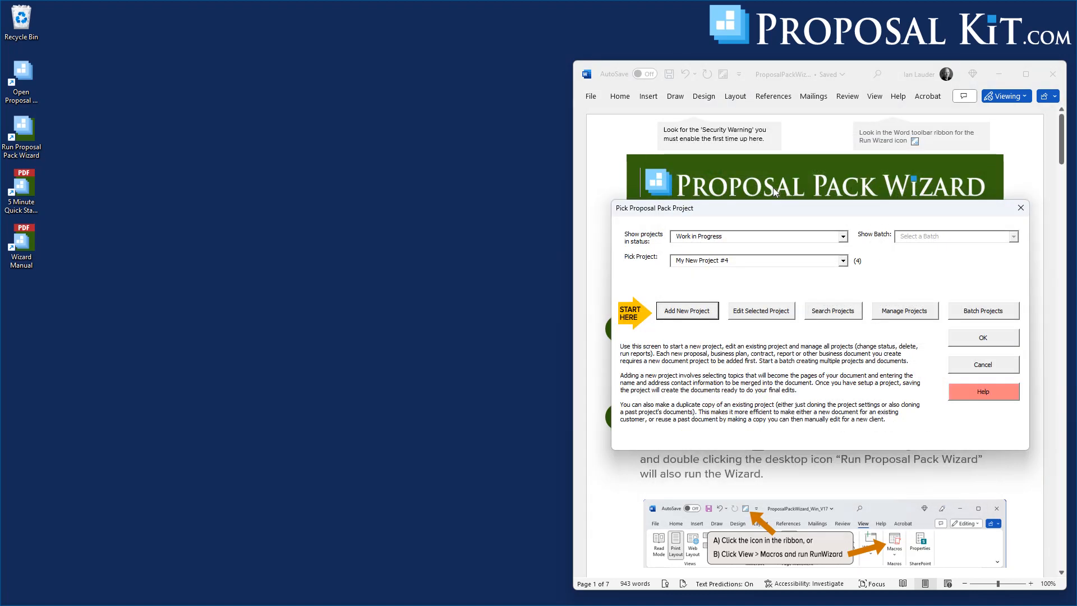
{"action": "left_click", "coordinate": [680, 313]}
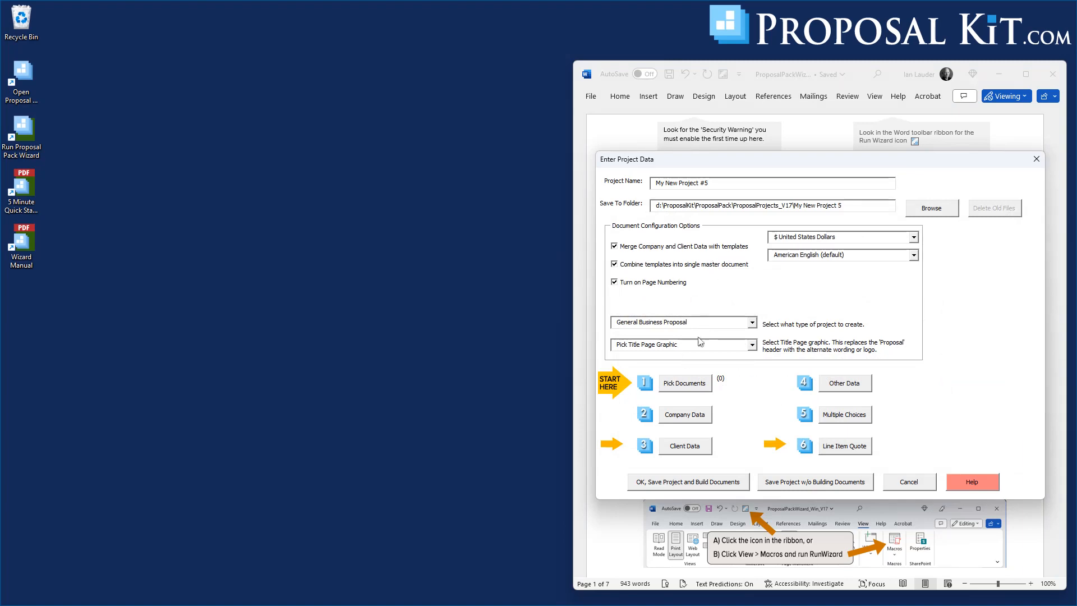
{"action": "left_click", "coordinate": [848, 455]}
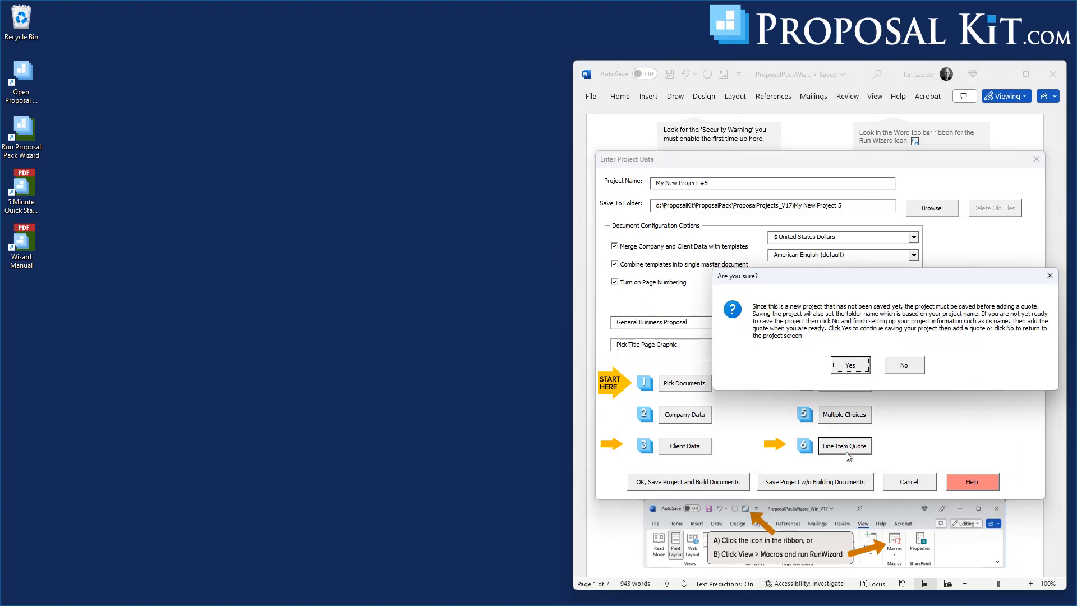
{"action": "left_click", "coordinate": [846, 372]}
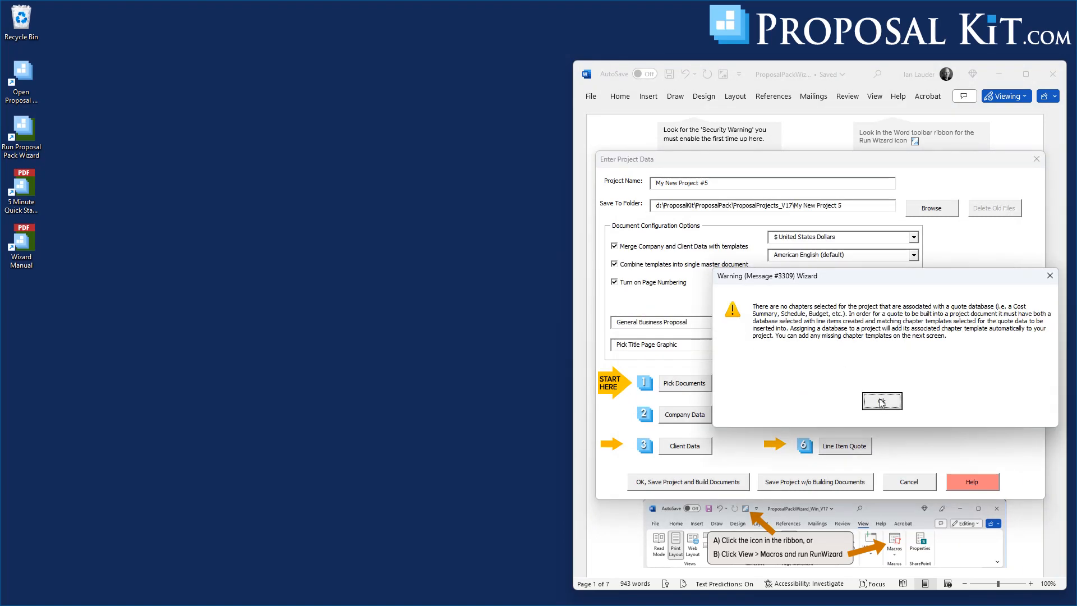
{"action": "left_click", "coordinate": [882, 402]}
{"action": "left_click", "coordinate": [683, 250]}
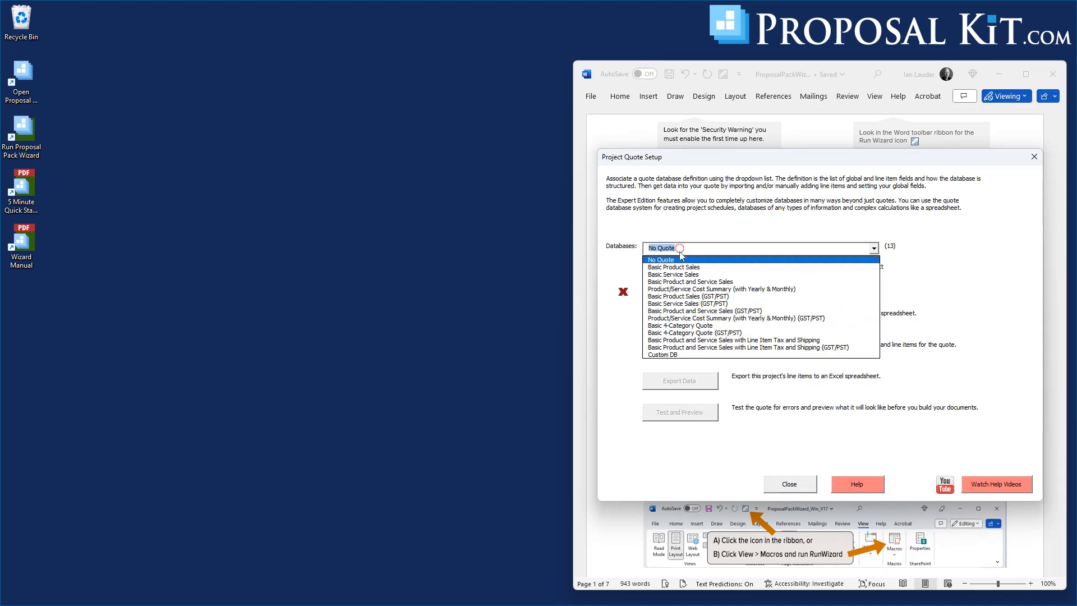
{"action": "left_click", "coordinate": [668, 354]}
Add a Products line item with code RED1, description Red Widget, item weight 2, price 20.88 and quantity 4.
{"action": "left_click", "coordinate": [692, 349]}
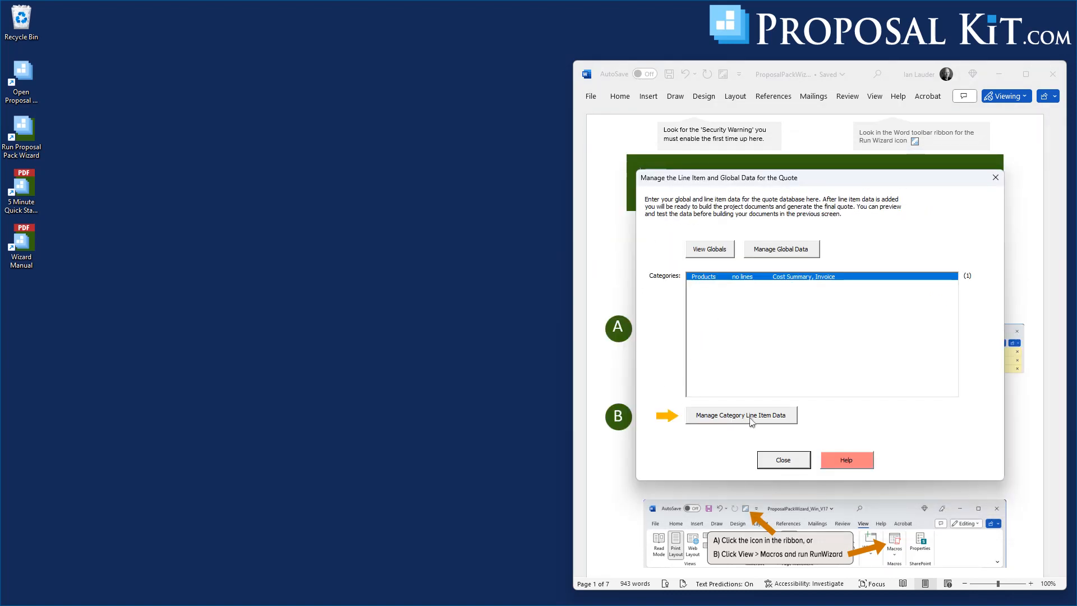
{"action": "left_click", "coordinate": [752, 422]}
{"action": "left_click", "coordinate": [739, 440]}
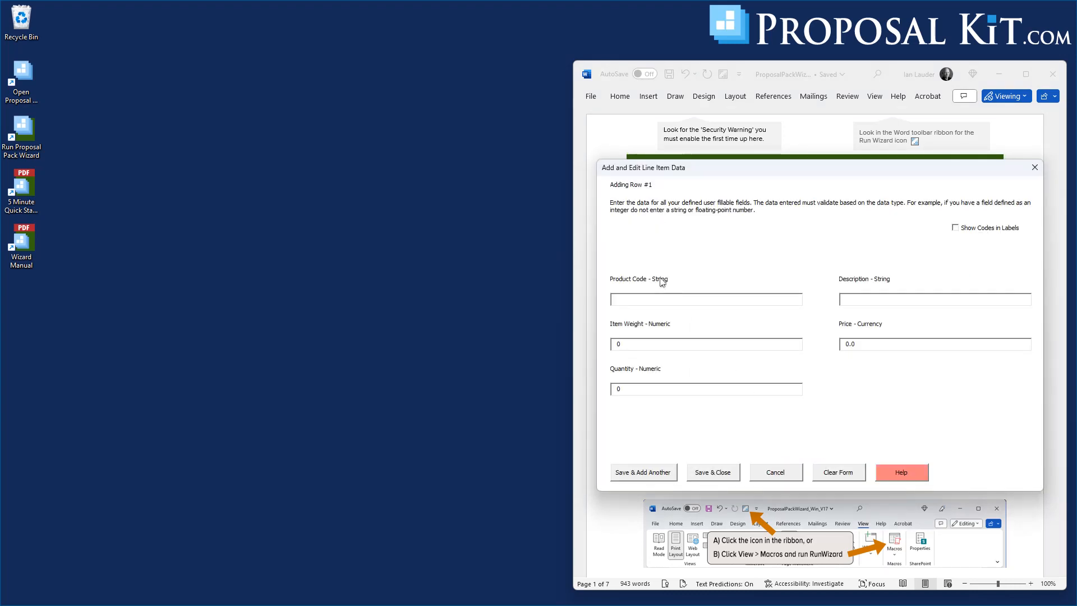
{"action": "left_click", "coordinate": [648, 300]}
{"action": "type", "text": "RTe"}
{"action": "key", "text": "BackSpace"}
{"action": "key", "text": "BackSpace"}
{"action": "type", "text": "ed Widge"}
{"action": "key", "text": "Tab"}
{"action": "left_click", "coordinate": [643, 474]}
Add a second line item, BLU1, Blue Widget, item weight 6, price 30.09, quantity 4, and close the line item list.
{"action": "type", "text": "Blue W"}
{"action": "type", "text": "4"}
{"action": "left_click", "coordinate": [707, 473]}
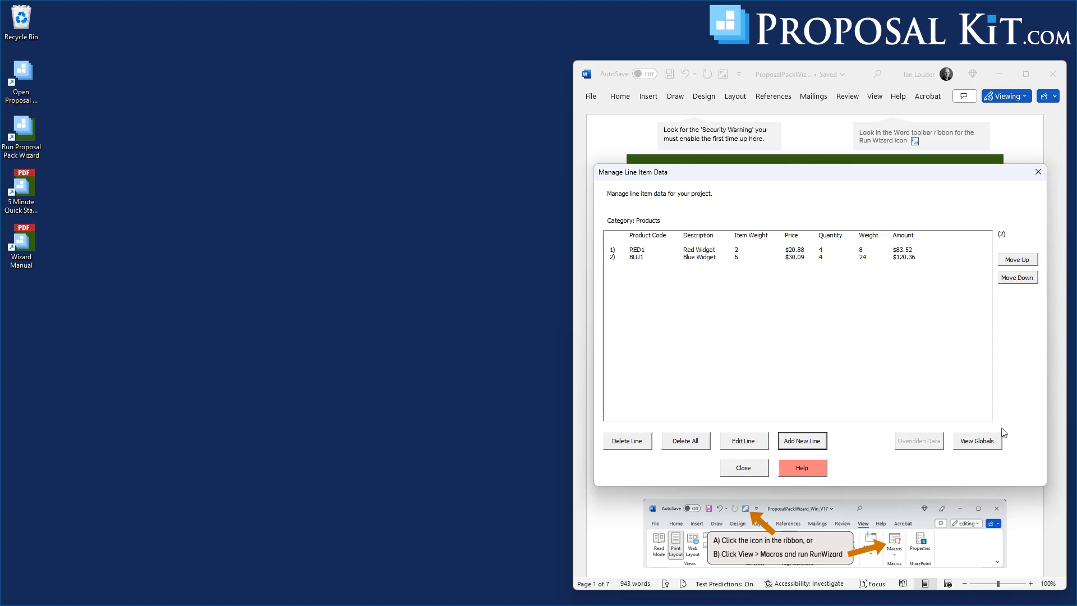
{"action": "left_click", "coordinate": [746, 468]}
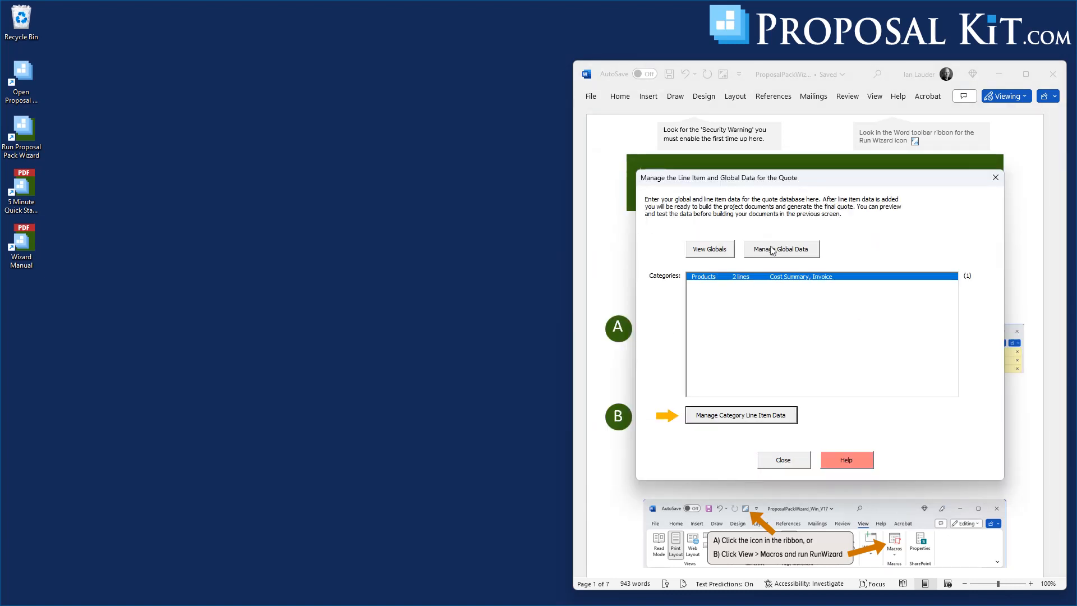
Set the global data to tax rate 0.06, shipping 20.0 and discount 10, and choose the second listed salesperson.
{"action": "left_click", "coordinate": [772, 250]}
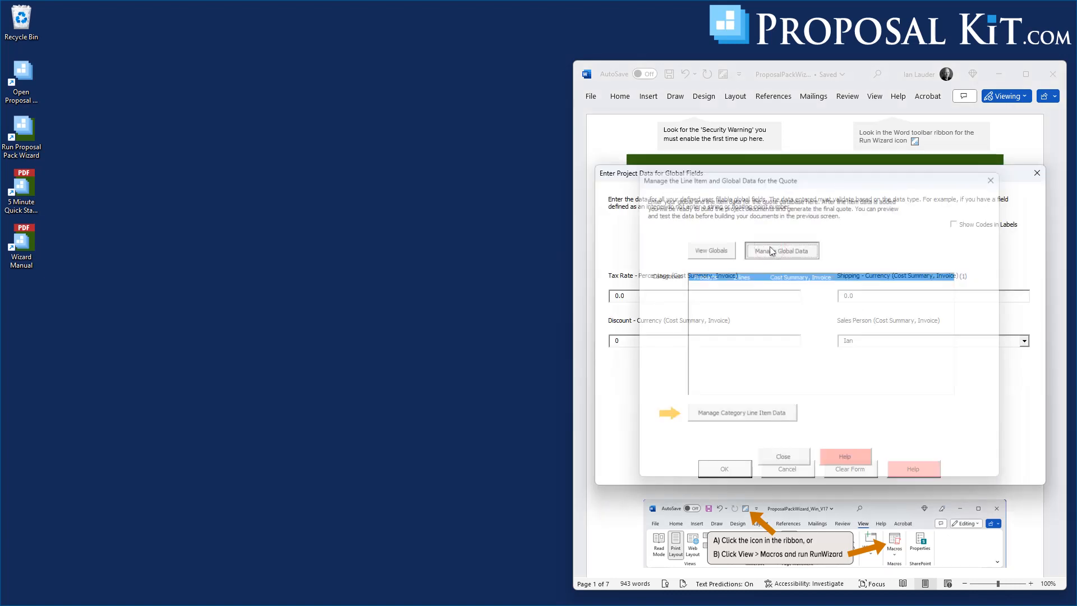
{"action": "left_click", "coordinate": [629, 296]}
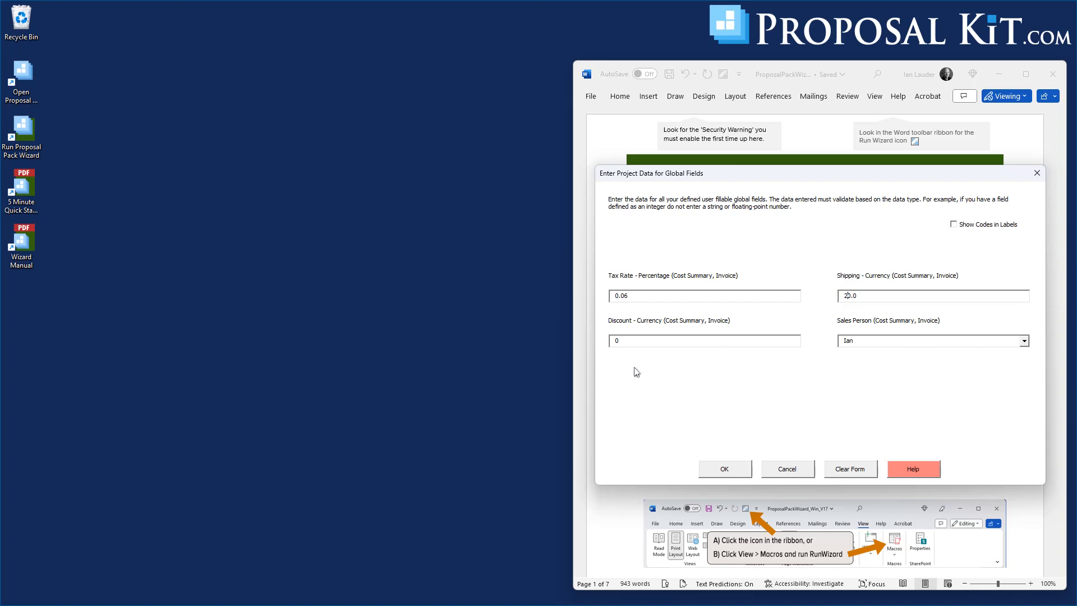
{"action": "double_click", "coordinate": [617, 341]}
{"action": "type", "text": "5"}
{"action": "left_click", "coordinate": [960, 341]}
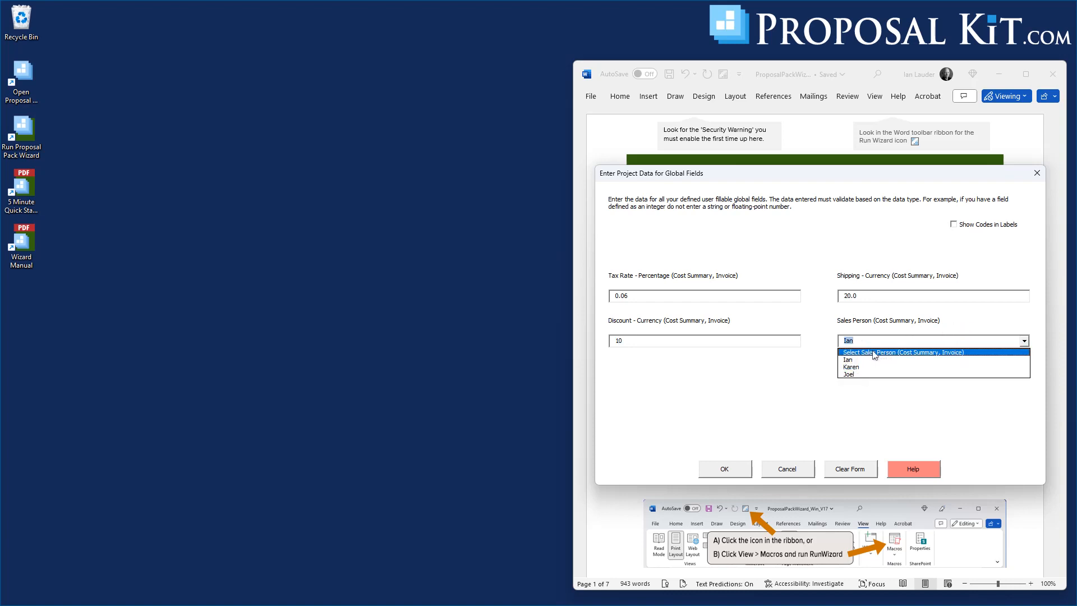
{"action": "left_click", "coordinate": [854, 370]}
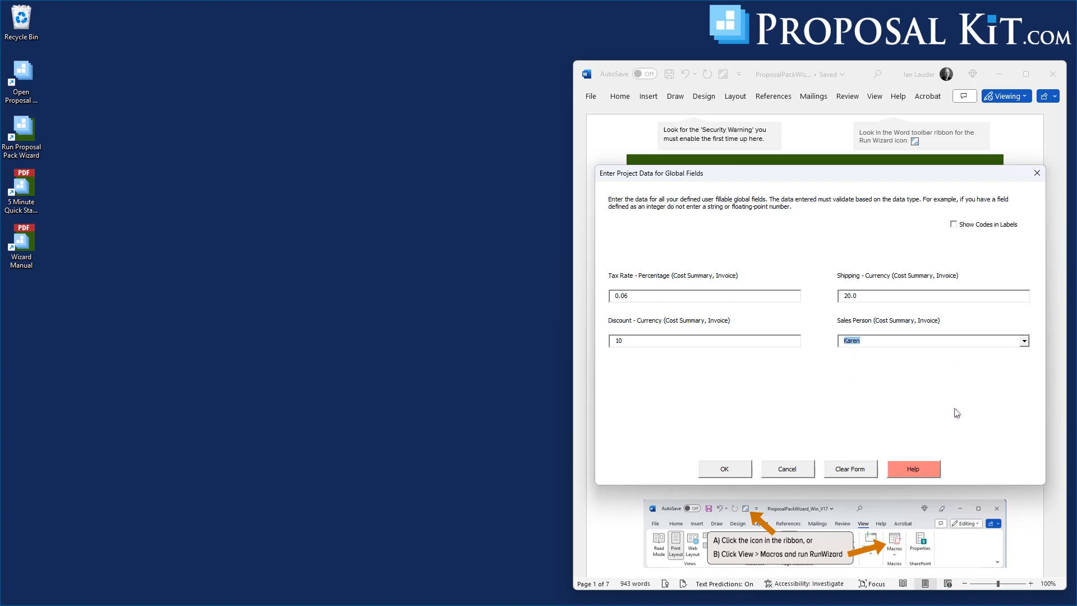
{"action": "left_click", "coordinate": [713, 473]}
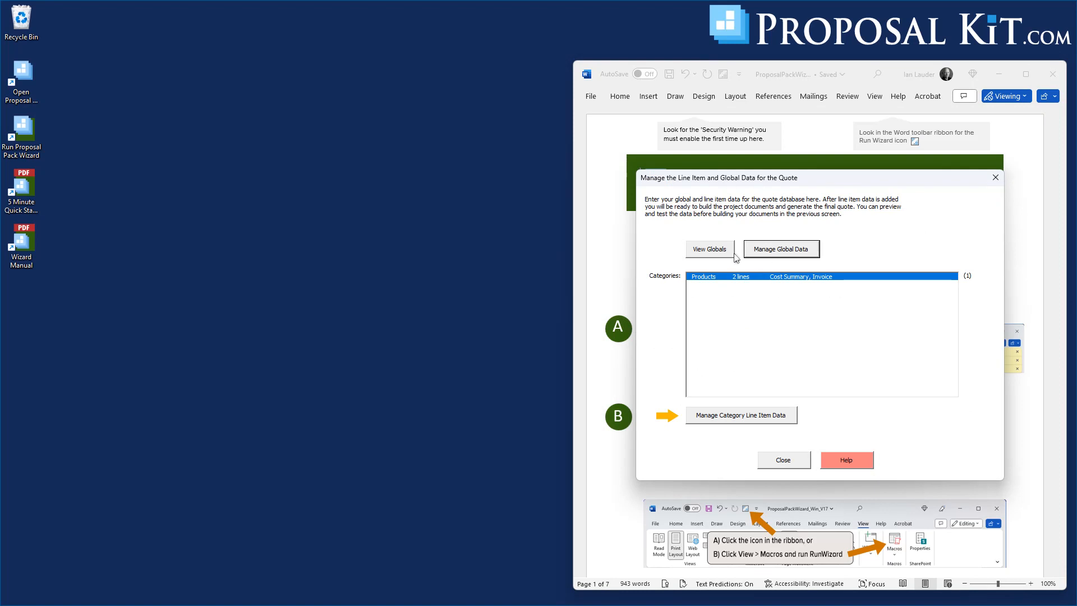
Check the current global field values, including the Sales Person Commission, and return to the project quote setup.
{"action": "left_click", "coordinate": [712, 249]}
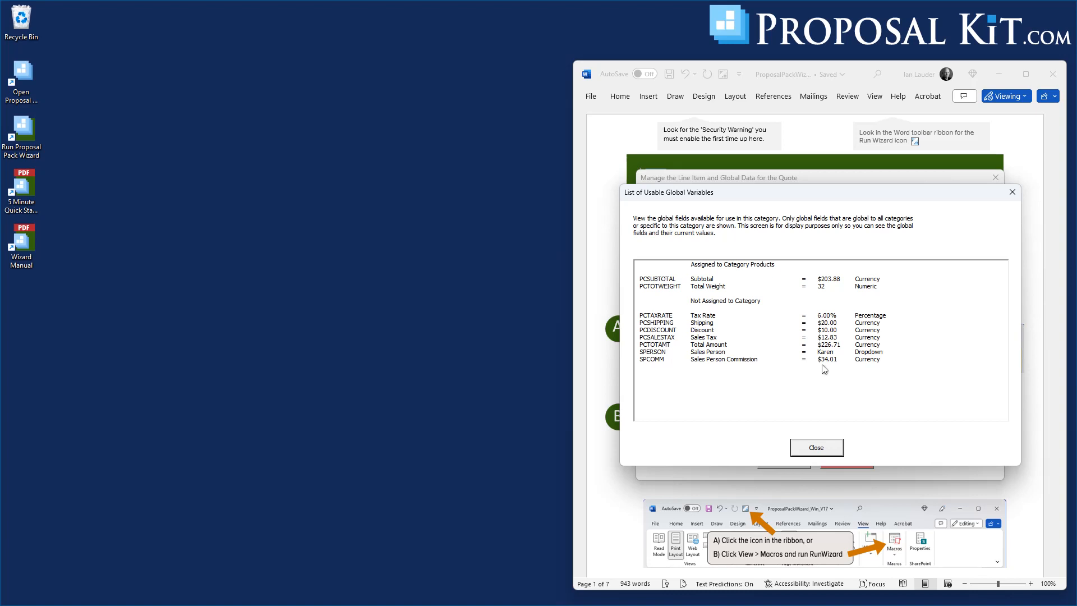
{"action": "left_click", "coordinate": [812, 449]}
{"action": "left_click", "coordinate": [777, 461]}
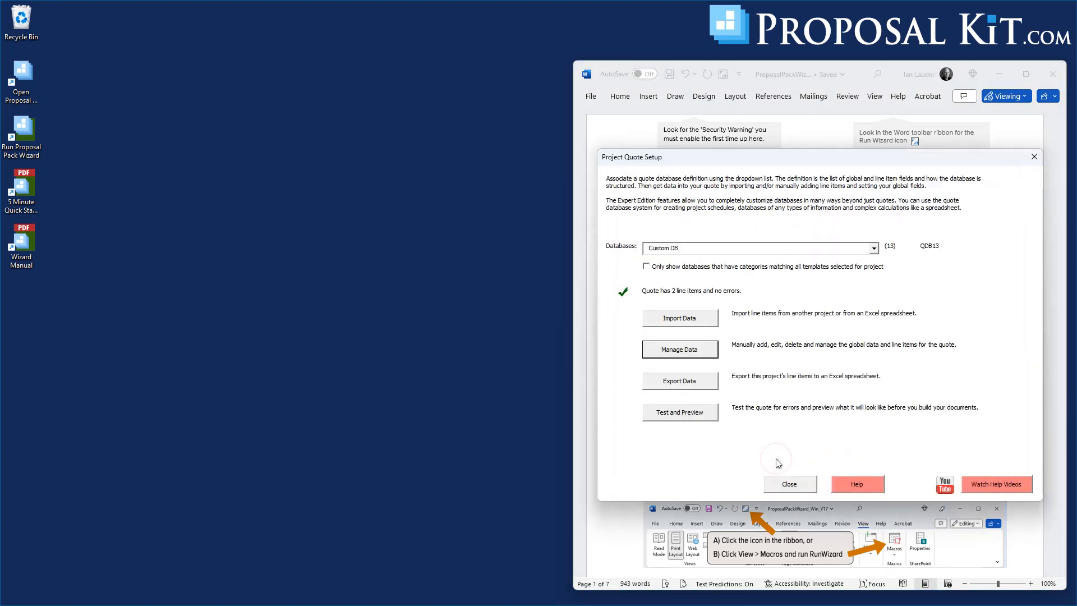
Generate a test preview of the current quote.
{"action": "left_click", "coordinate": [681, 413]}
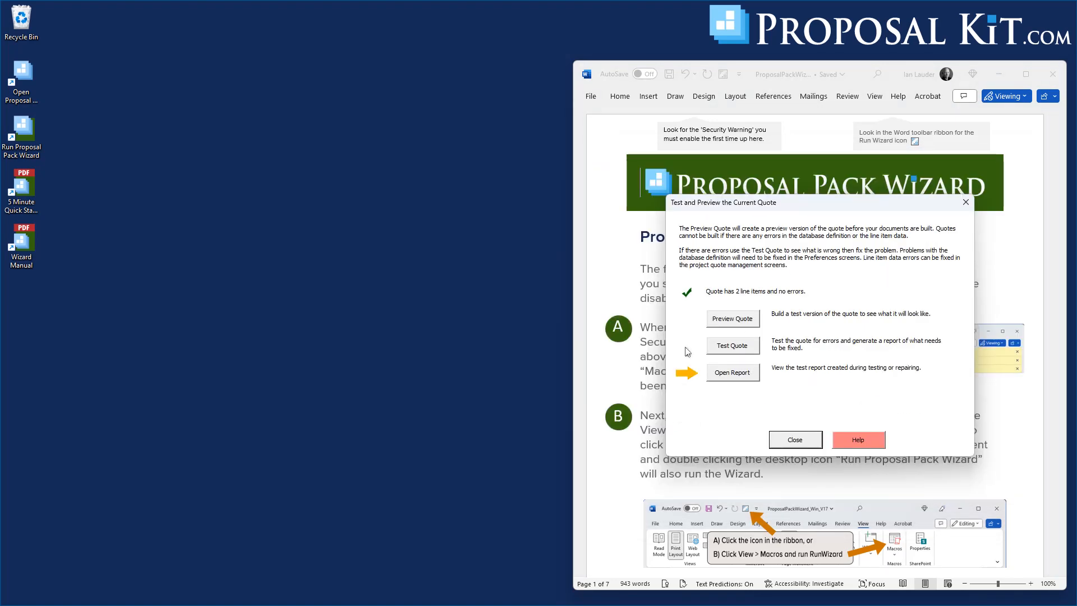
{"action": "left_click", "coordinate": [732, 319]}
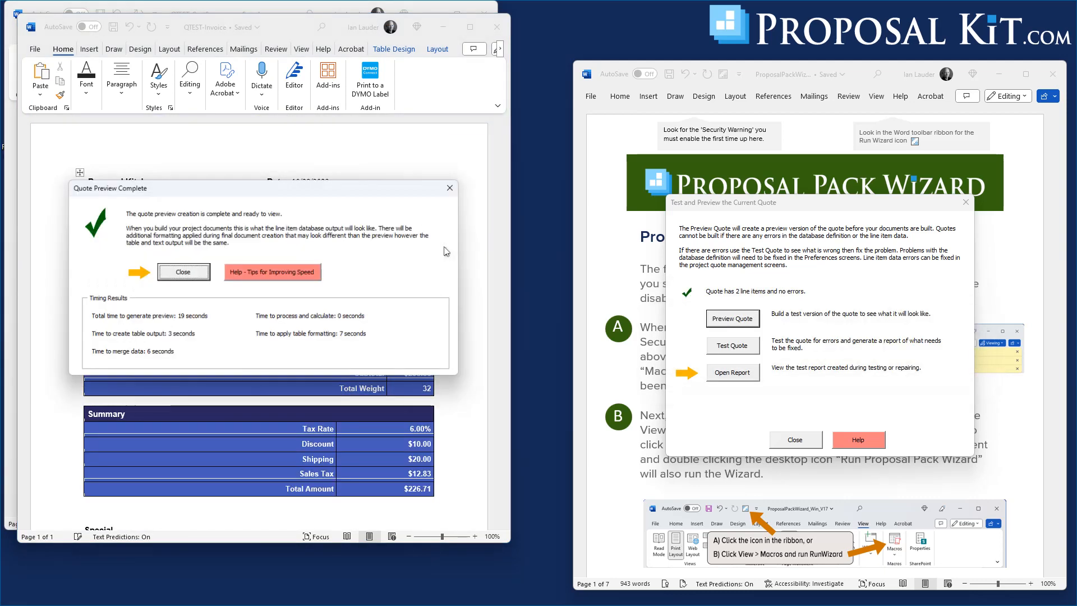
{"action": "left_click", "coordinate": [192, 272]}
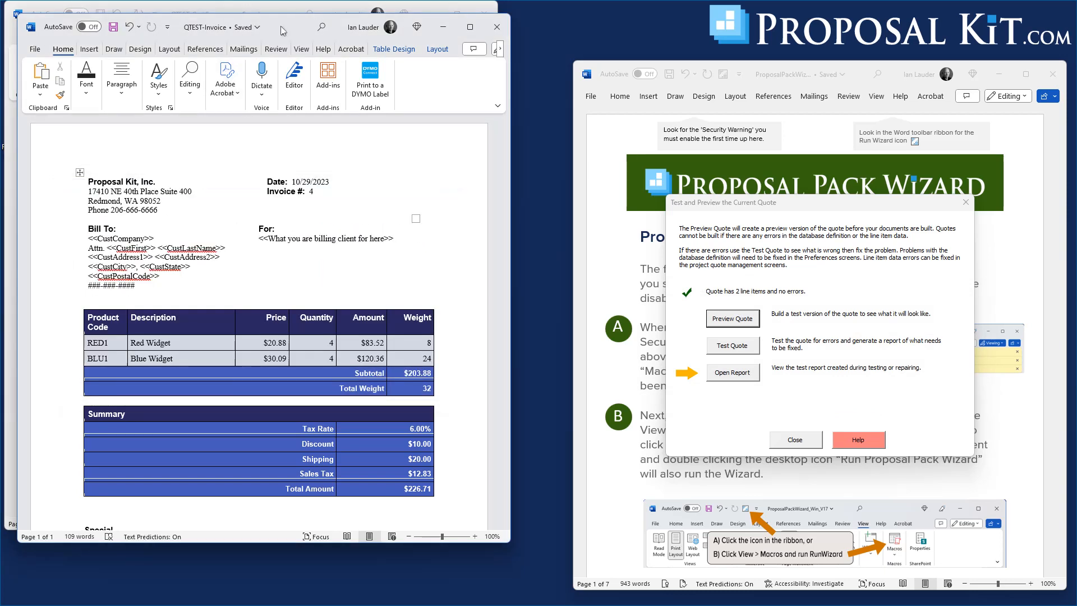
Compare the line item and summary tables in the invoice and cost summary previews, and close the previews.
{"action": "left_click_drag", "start_coordinate": [282, 25], "coordinate": [835, 52]}
{"action": "scroll", "coordinate": [869, 351], "scroll_direction": "down", "scroll_amount": 5}
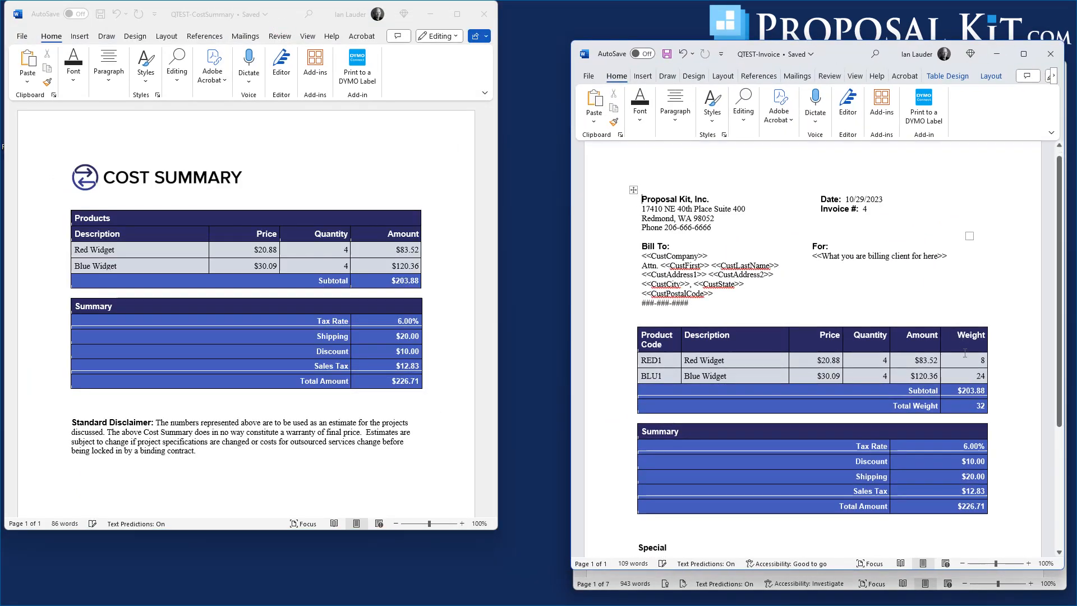
{"action": "scroll", "coordinate": [869, 352], "scroll_direction": "up", "scroll_amount": 4}
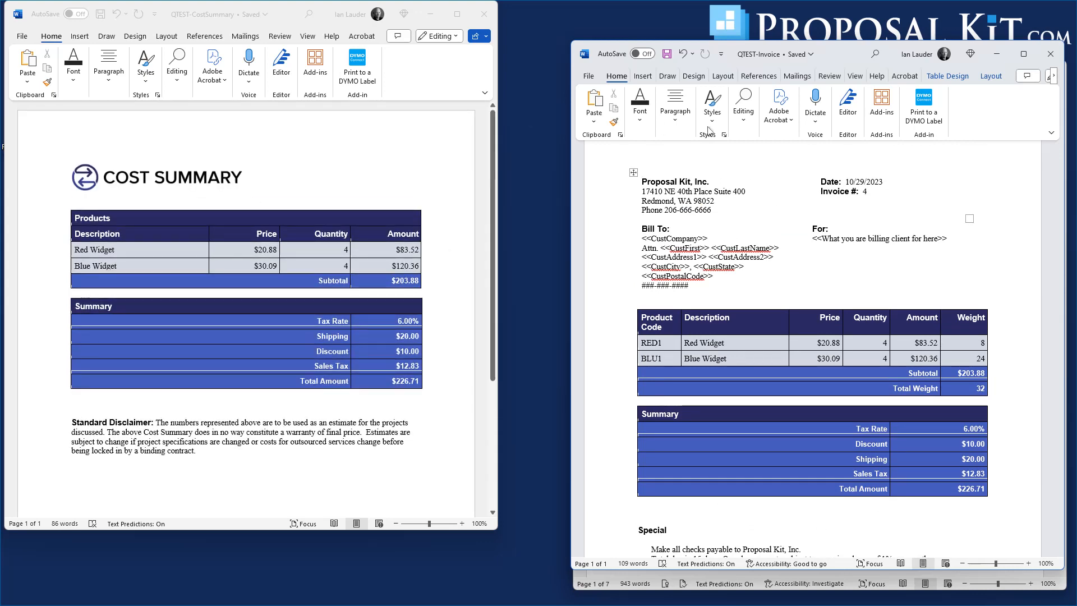
{"action": "left_click", "coordinate": [484, 15]}
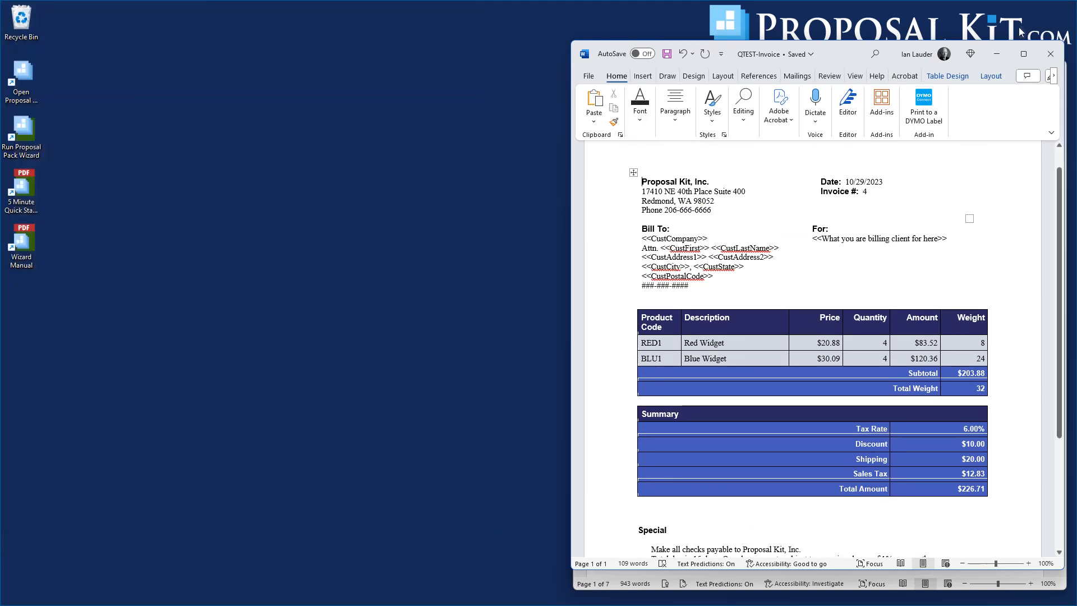
{"action": "left_click", "coordinate": [1051, 54]}
{"action": "left_click", "coordinate": [817, 439]}
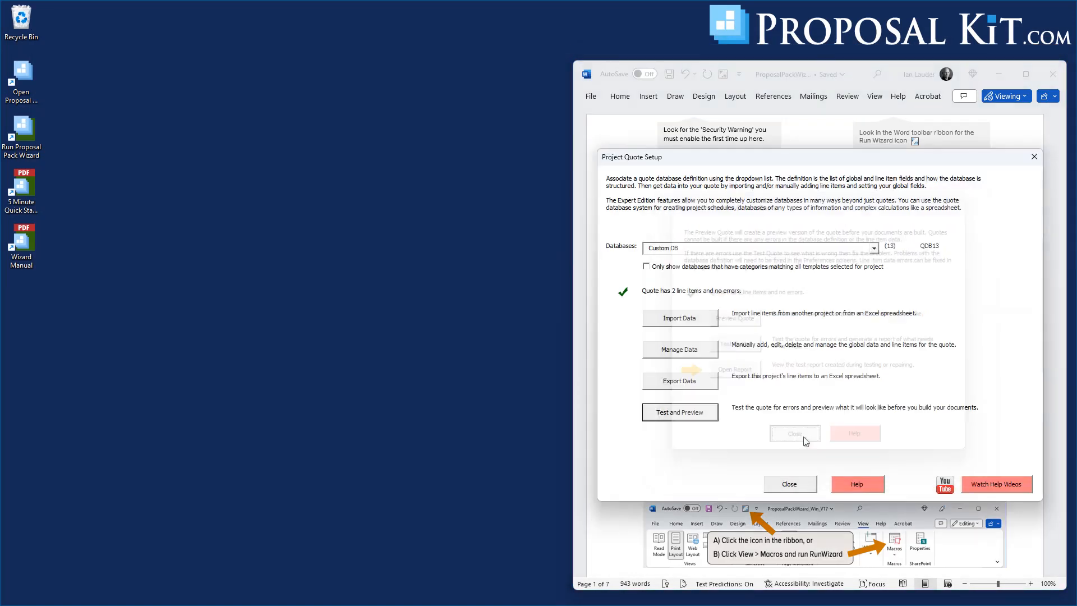
Leave the quote setup and add the Cover Letter, Title Page, Back Page and Introduction templates to the project.
{"action": "left_click", "coordinate": [782, 485]}
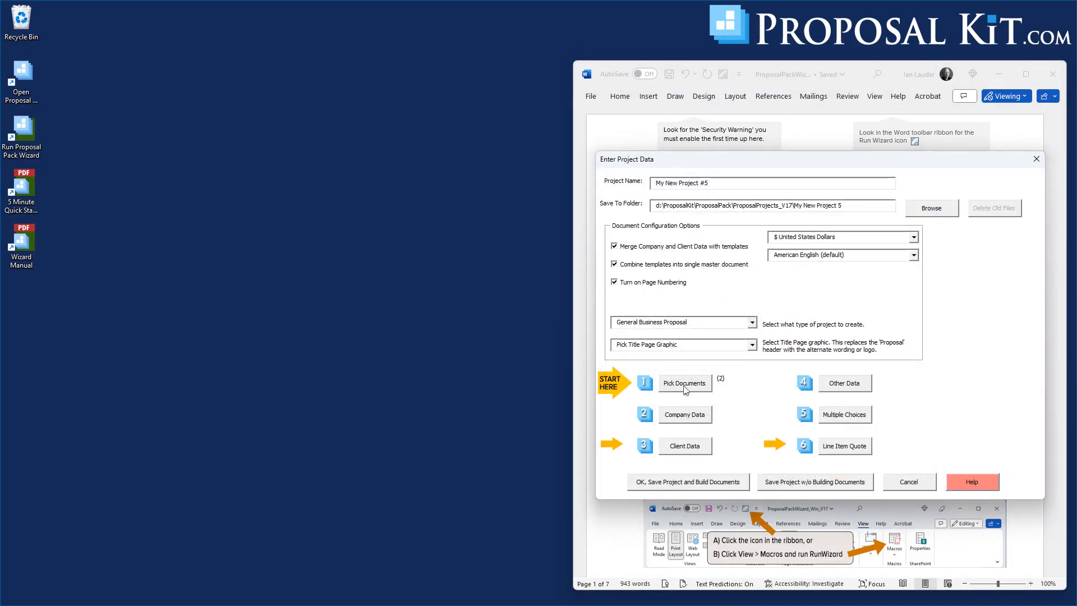
{"action": "left_click", "coordinate": [682, 386]}
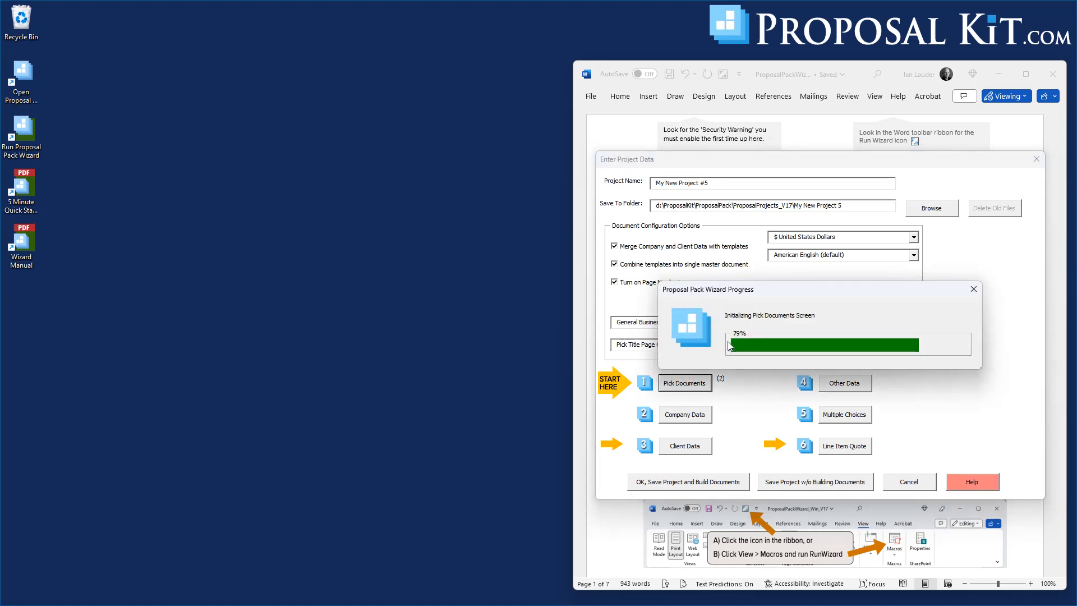
{"action": "left_click", "coordinate": [632, 245]}
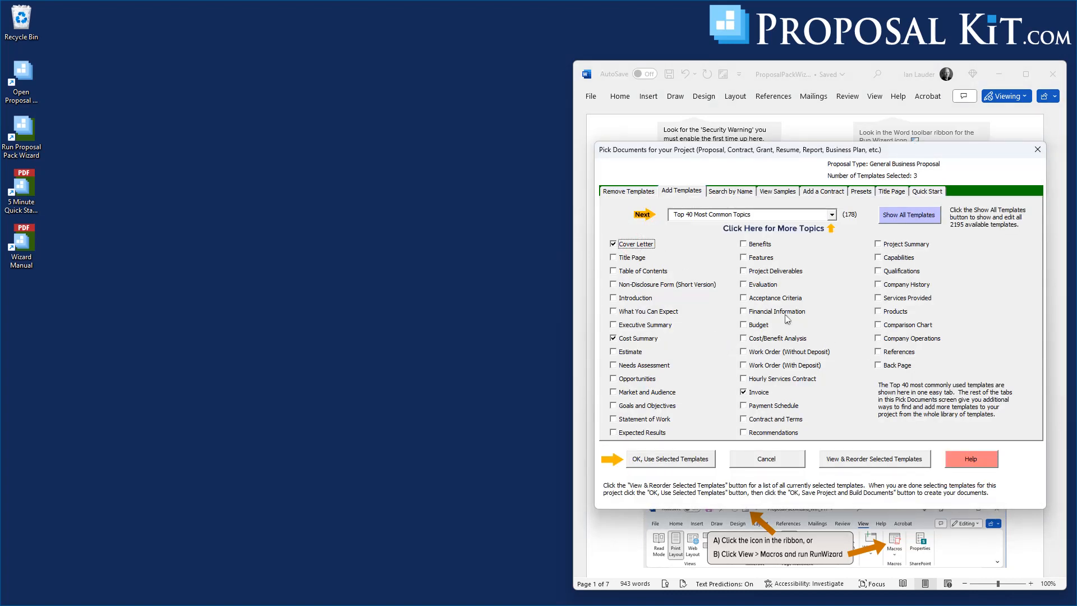
{"action": "left_click", "coordinate": [619, 259]}
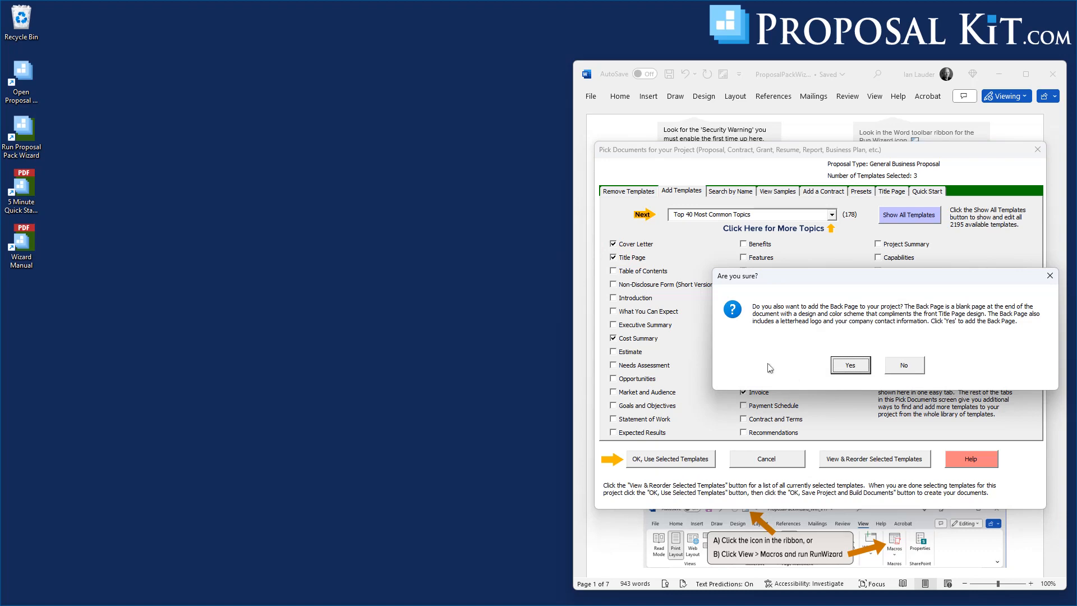
{"action": "left_click", "coordinate": [848, 368]}
{"action": "left_click", "coordinate": [631, 298]}
{"action": "left_click", "coordinate": [671, 460]}
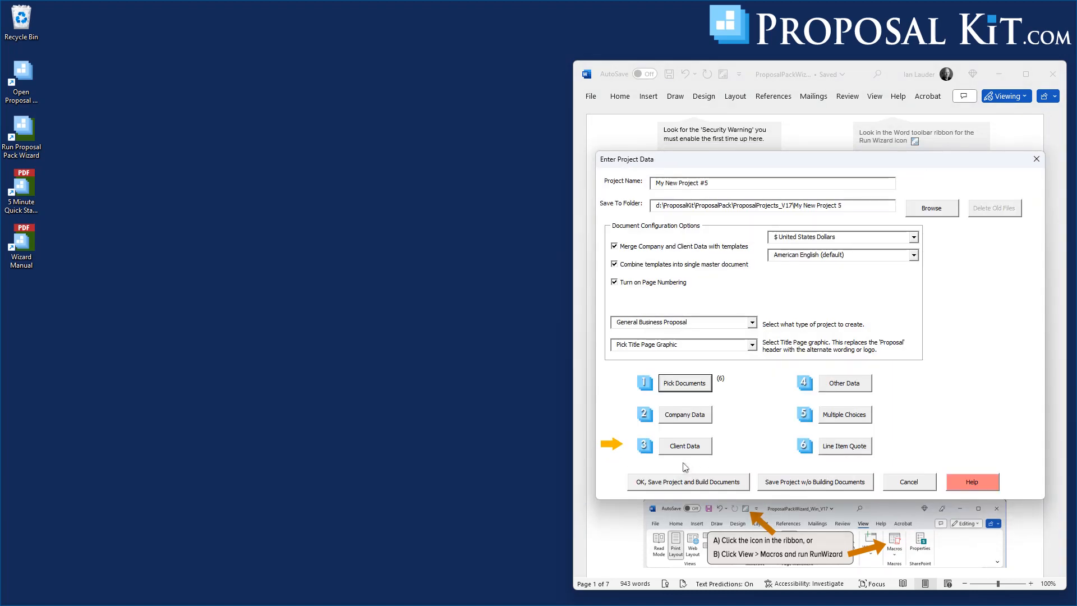
Save the project and build its documents, acknowledging the completion messages.
{"action": "left_click", "coordinate": [687, 486]}
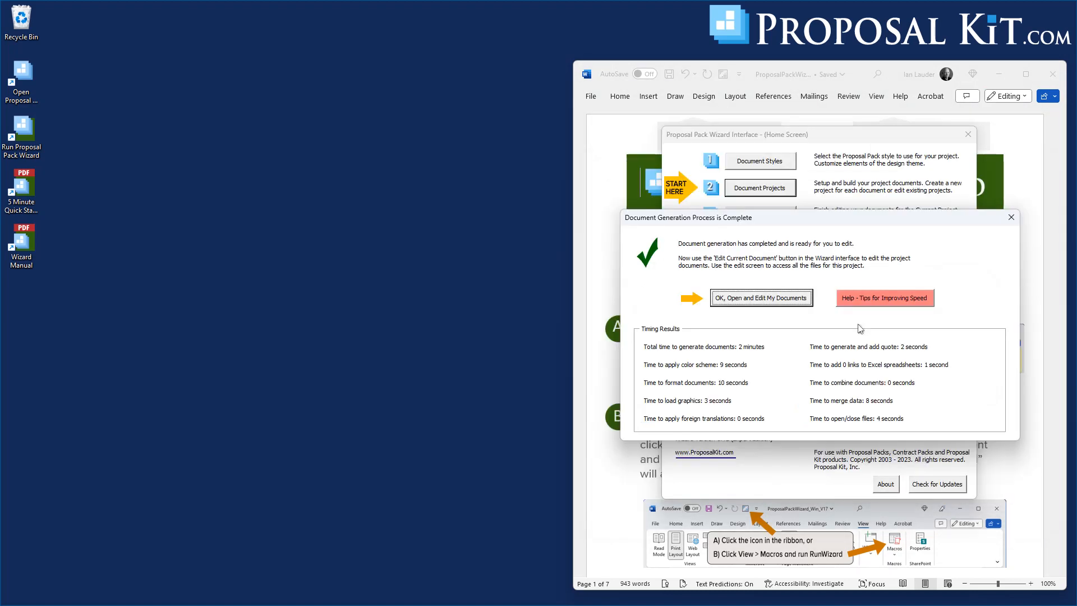
{"action": "key", "text": "Return"}
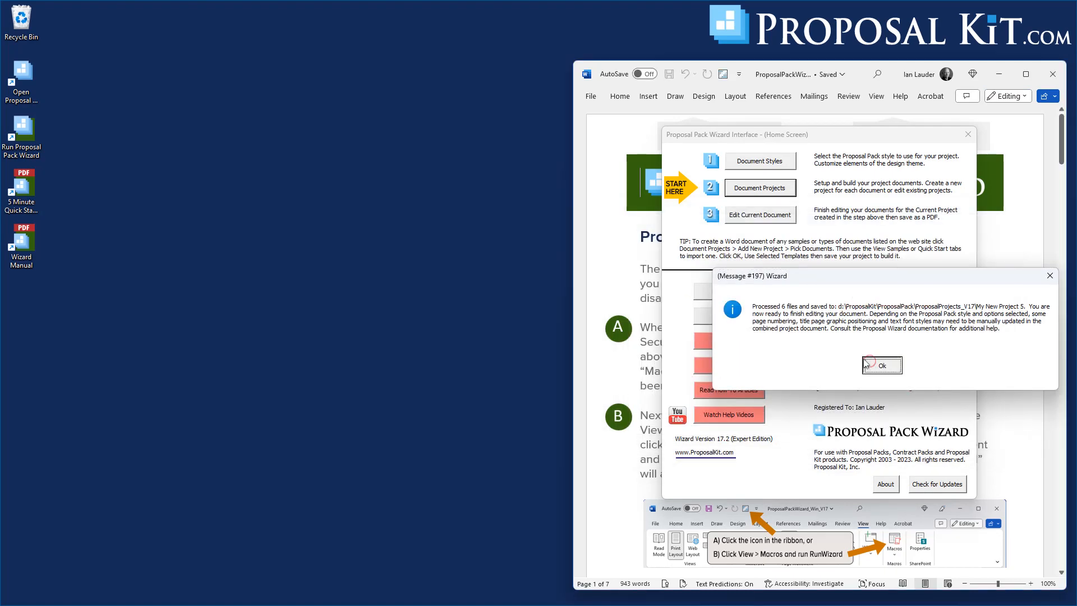
{"action": "left_click", "coordinate": [876, 364]}
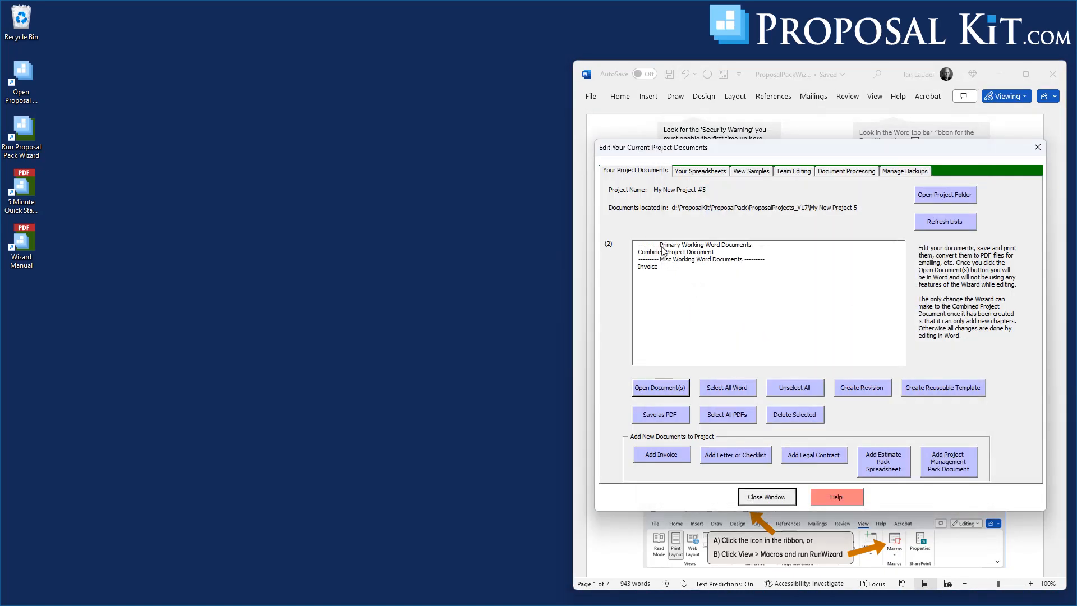
Open the Combined Project Document and the Invoice from the project's document list.
{"action": "left_click", "coordinate": [660, 251]}
{"action": "left_click", "coordinate": [650, 269]}
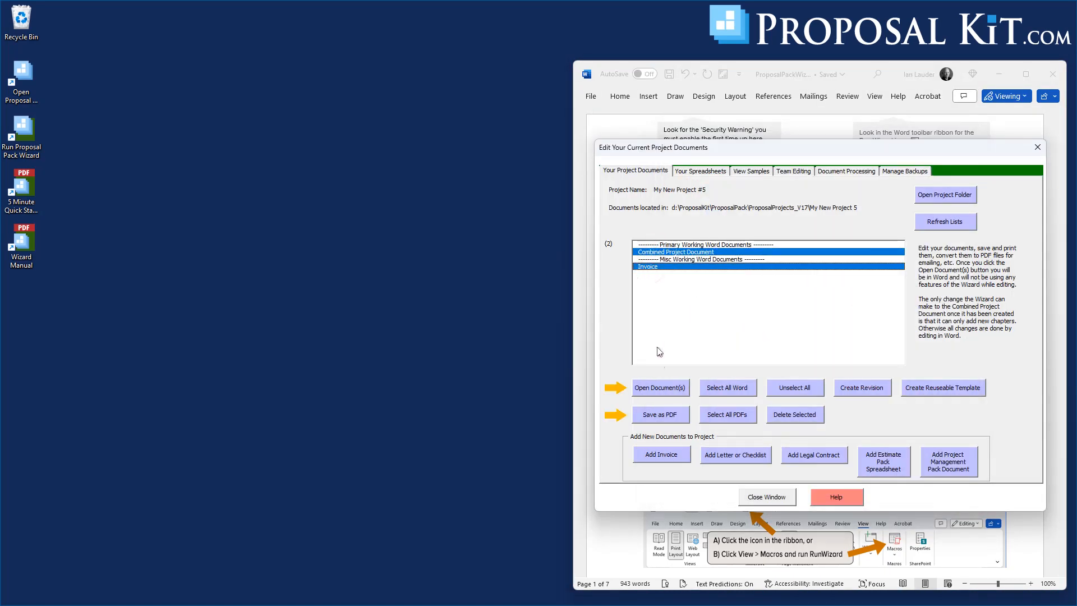
{"action": "left_click", "coordinate": [651, 386]}
Review the built invoice and the cost summary page of the combined proposal for their line item and summary tables.
{"action": "left_click_drag", "start_coordinate": [505, 147], "coordinate": [511, 190]}
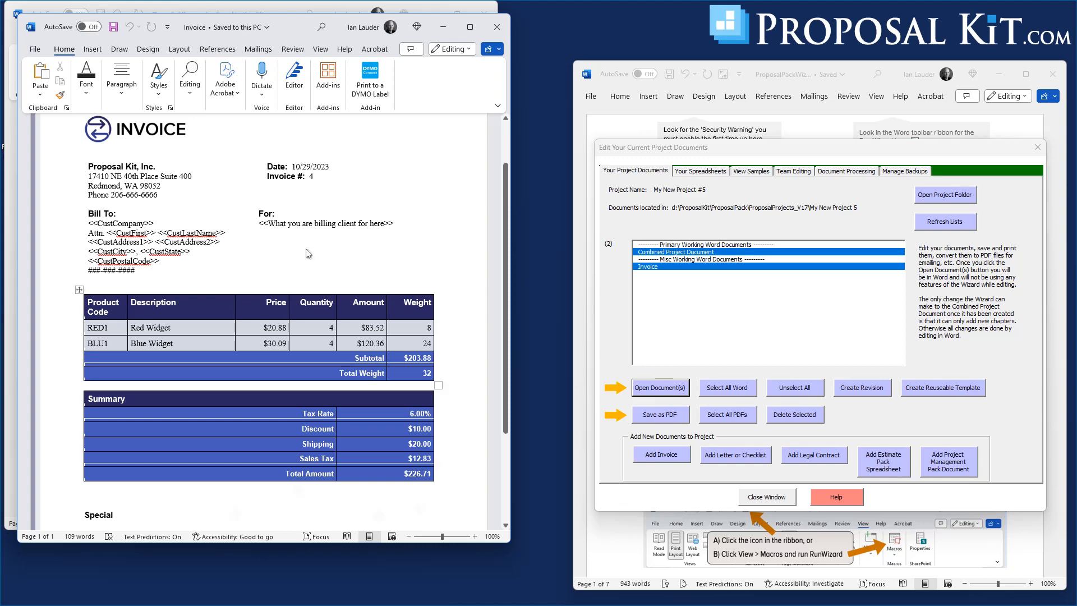
{"action": "scroll", "coordinate": [220, 500], "scroll_direction": "down", "scroll_amount": 3}
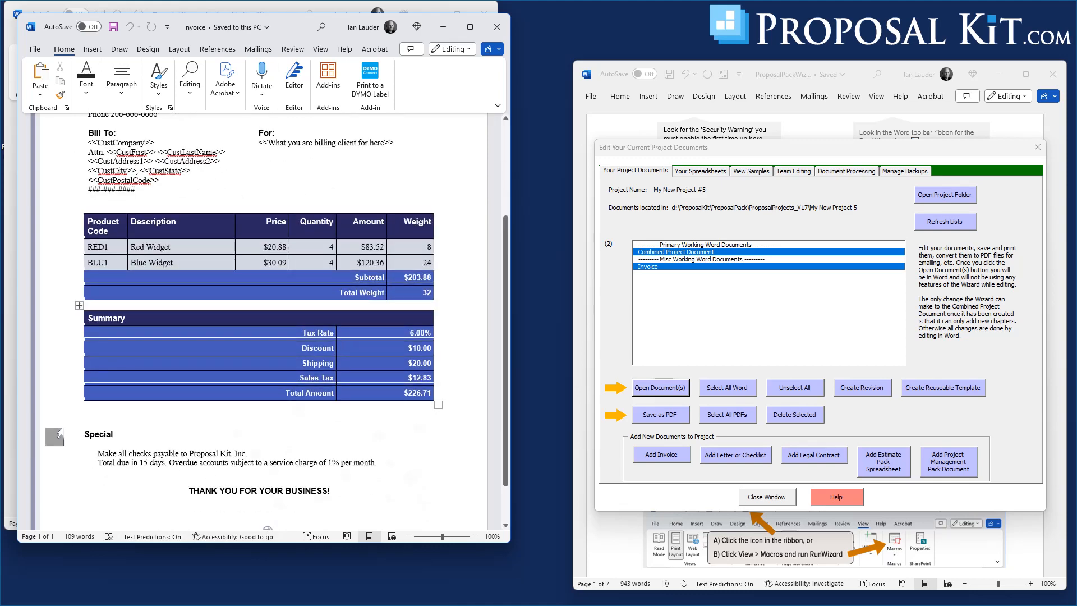
{"action": "scroll", "coordinate": [305, 180], "scroll_direction": "up", "scroll_amount": 5}
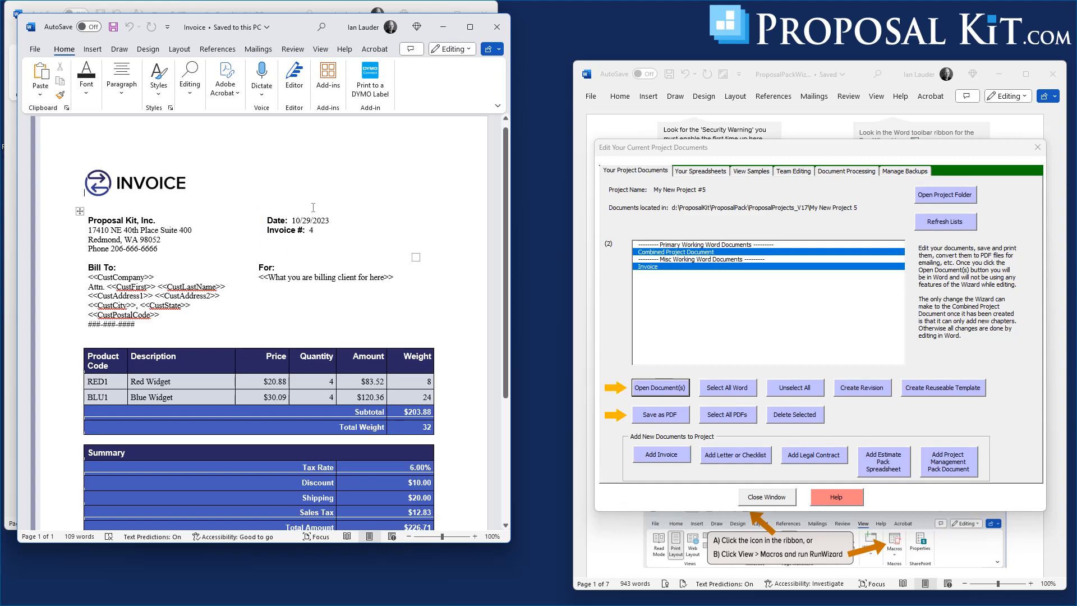
{"action": "left_click_drag", "start_coordinate": [293, 30], "coordinate": [837, 64]}
{"action": "scroll", "coordinate": [455, 153], "scroll_direction": "down", "scroll_amount": 3}
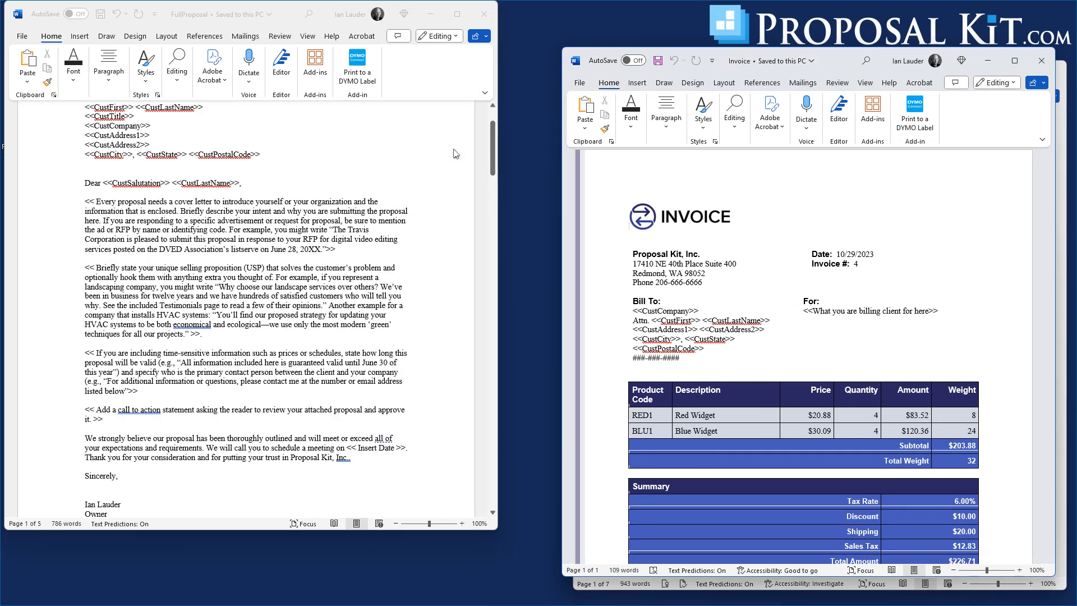
{"action": "left_click_drag", "start_coordinate": [493, 142], "coordinate": [500, 369]}
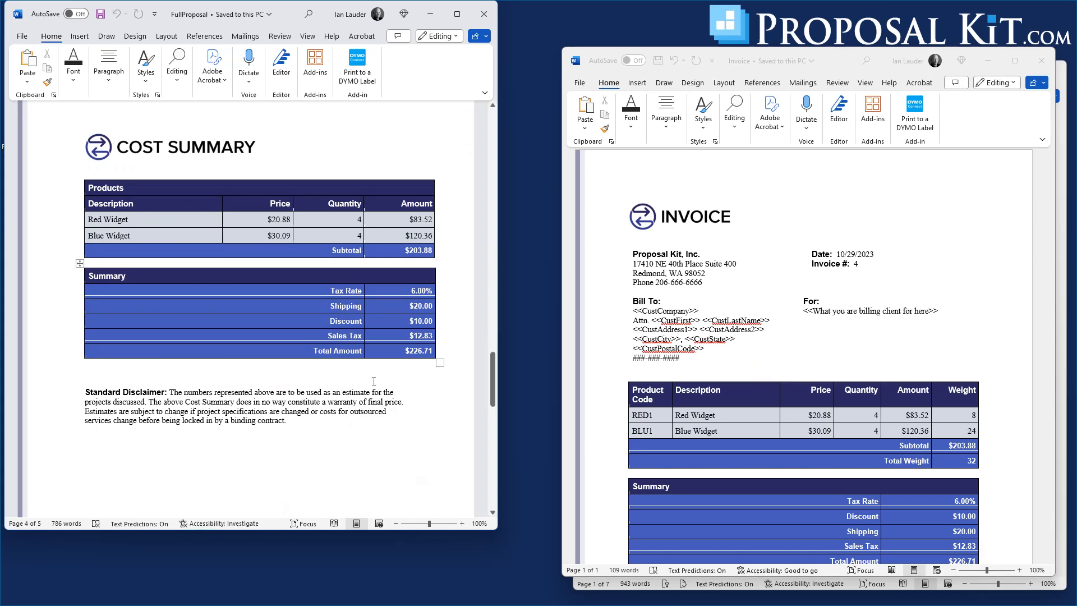
Close both built documents and the project editing window to return to the Wizard home screen.
{"action": "left_click", "coordinate": [484, 14]}
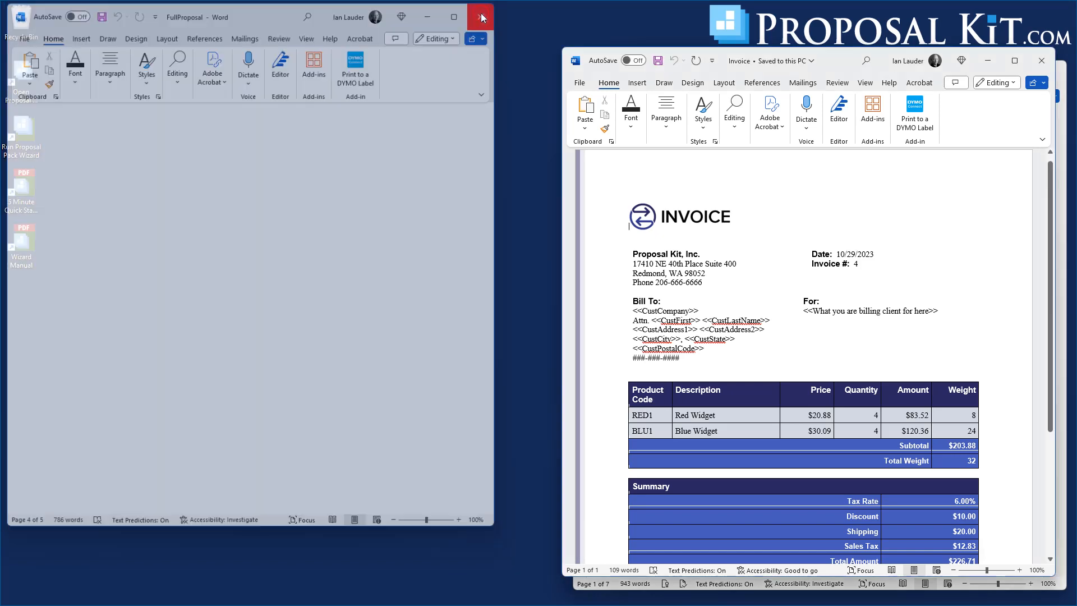
{"action": "left_click", "coordinate": [1041, 60]}
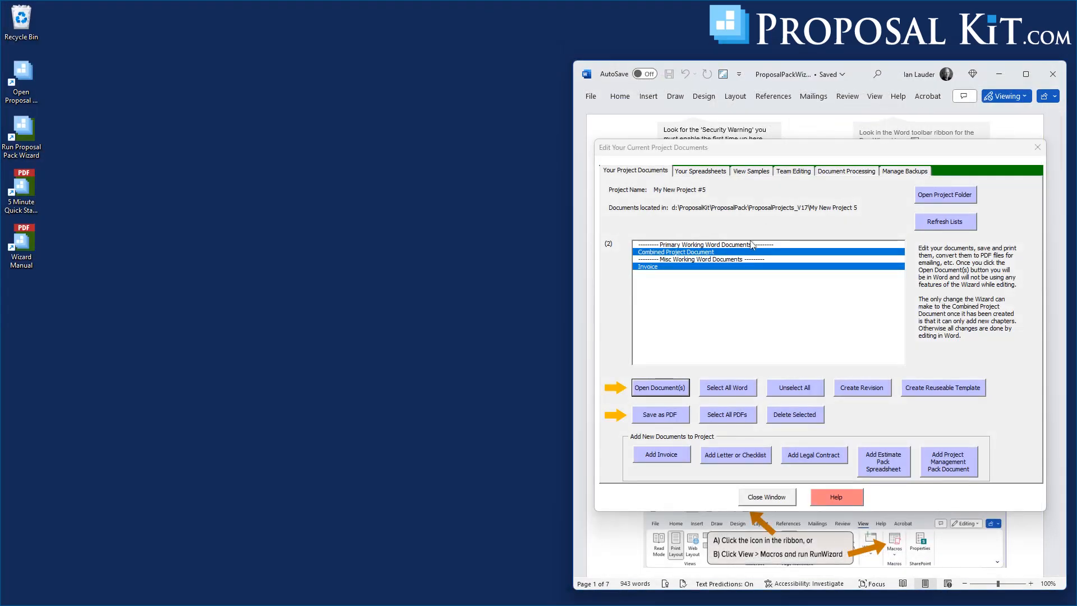
{"action": "left_click", "coordinate": [768, 495]}
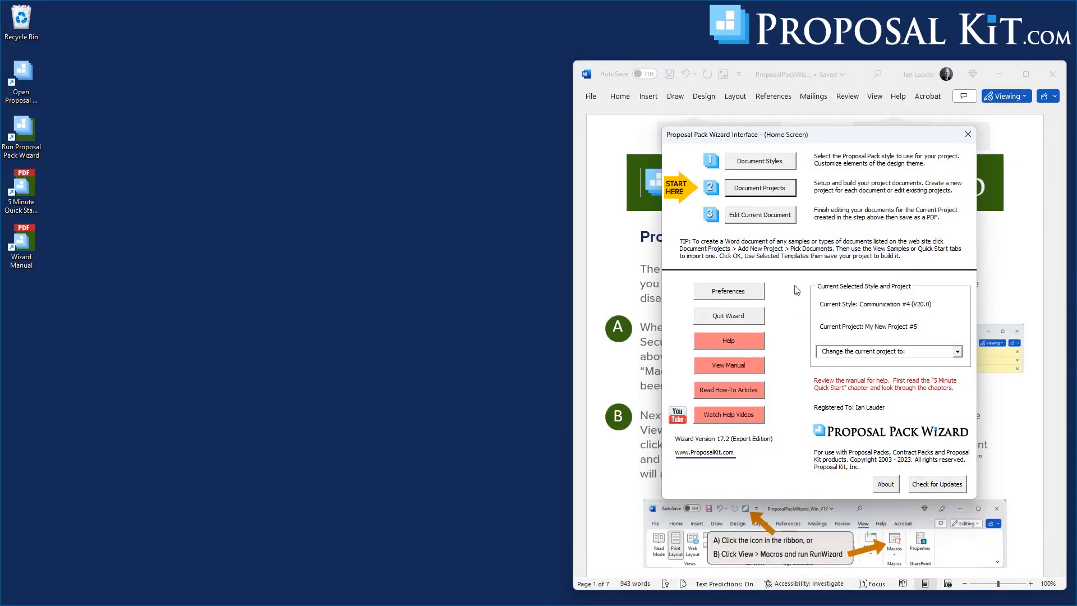
{"action": "left_click_drag", "start_coordinate": [823, 139], "coordinate": [824, 138]}
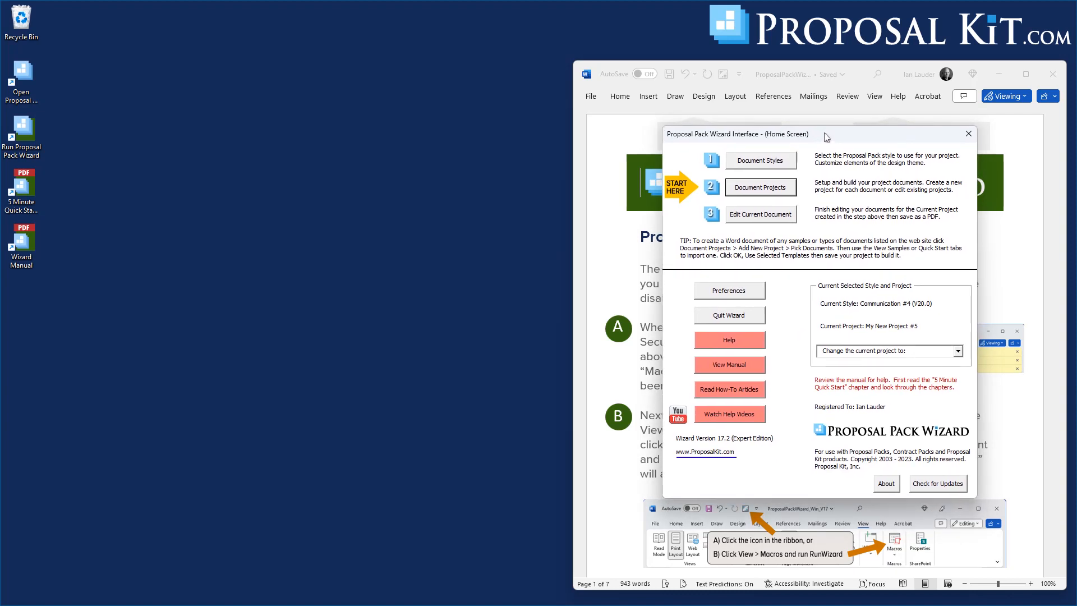